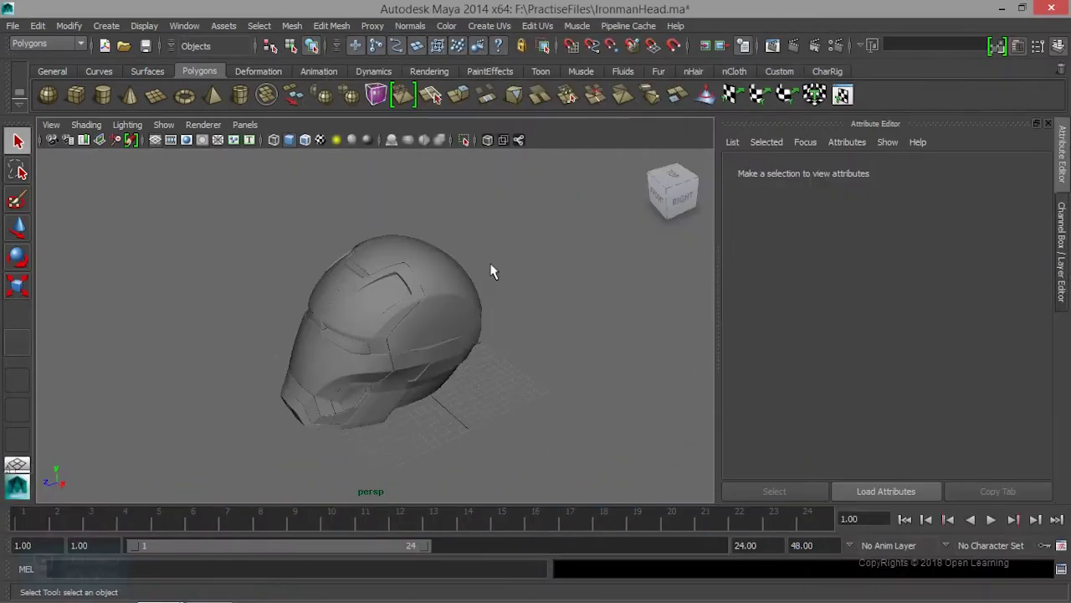
Review the mental ray Quality settings in the Render Settings and close them
click(840, 50)
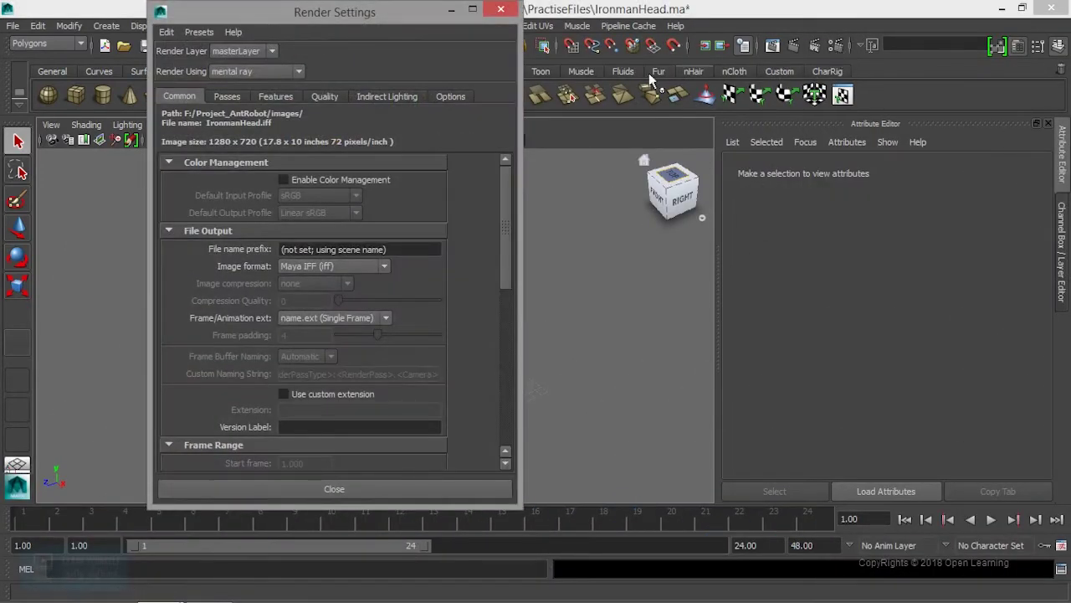
drag(403, 19, 718, 30)
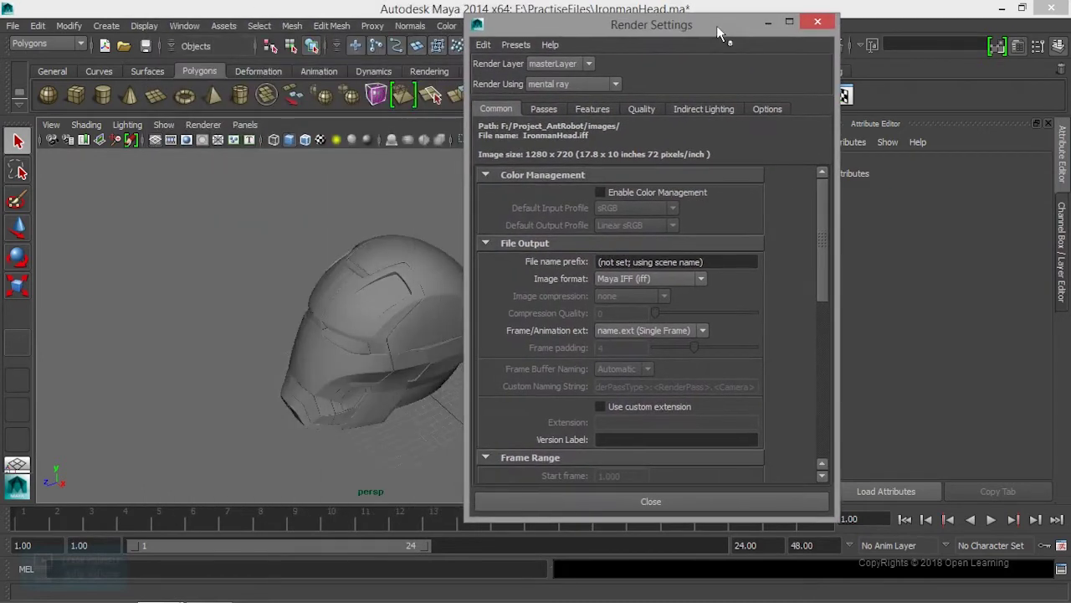
click(648, 111)
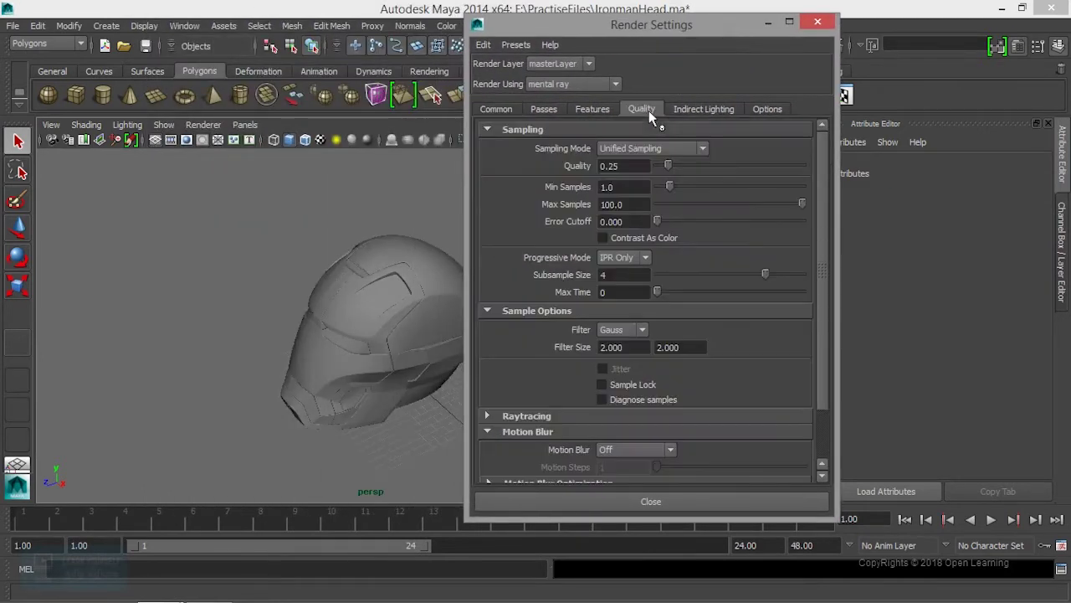
click(817, 26)
Select the ground plane and examine how far it extends around the helmet
click(543, 381)
scroll(541, 413, down, 3)
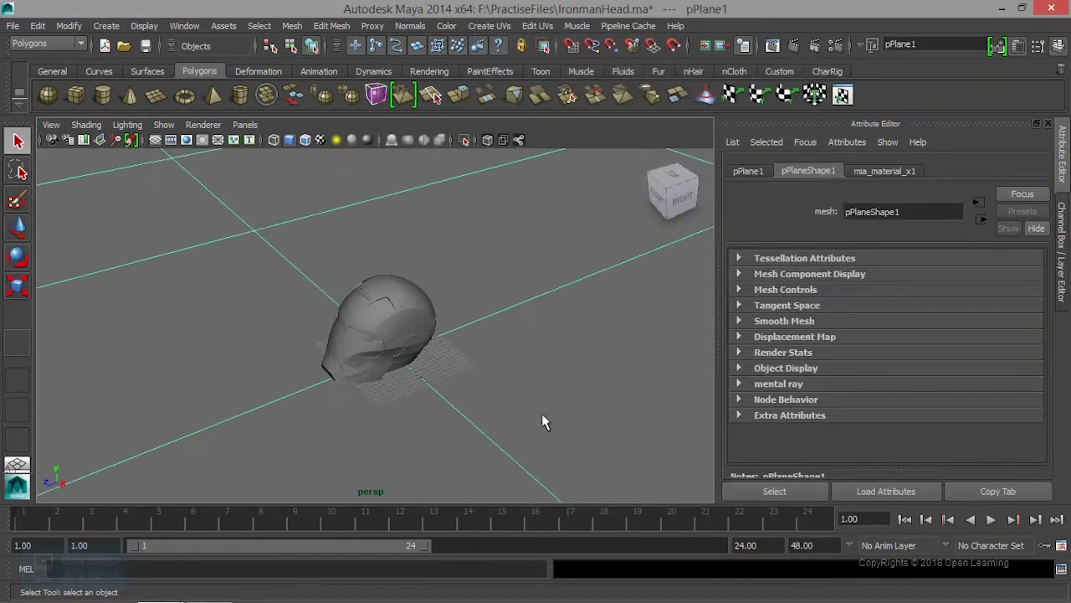
scroll(542, 413, down, 10)
scroll(542, 414, up, 4)
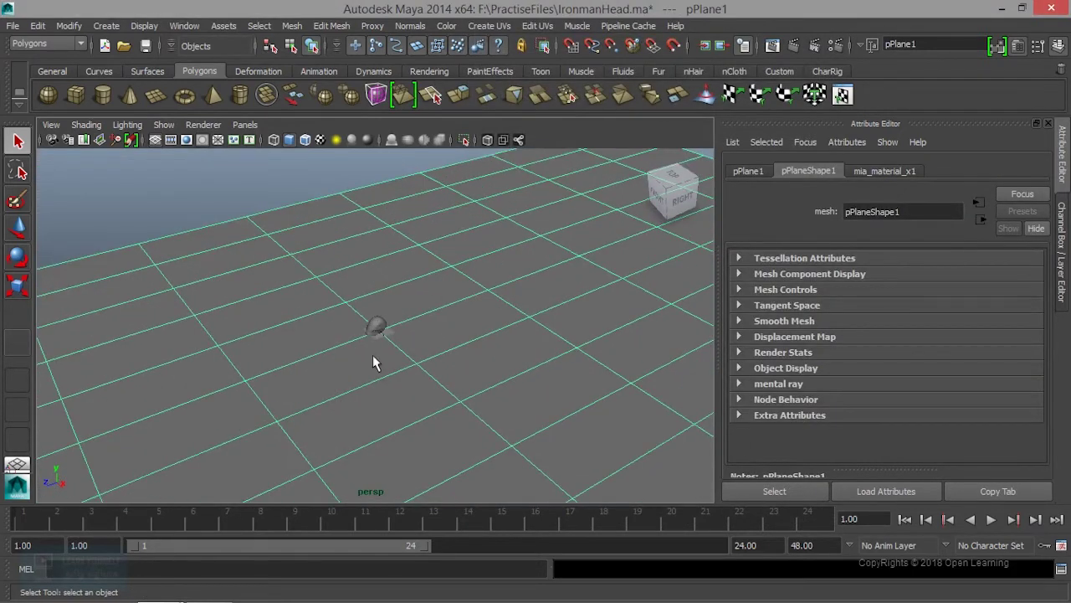
scroll(369, 383, up, 3)
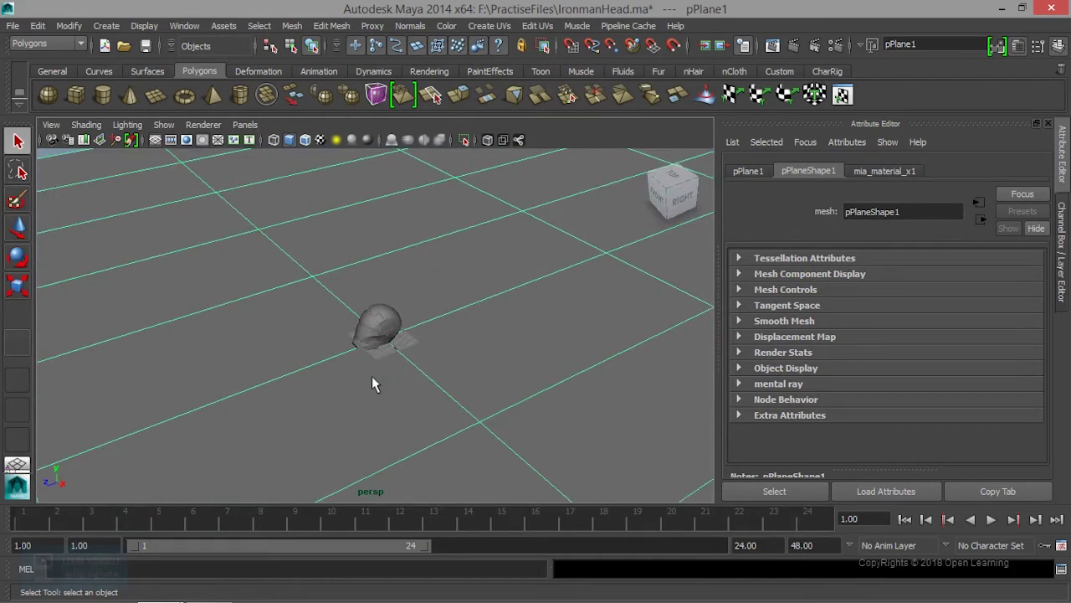
scroll(371, 376, down, 6)
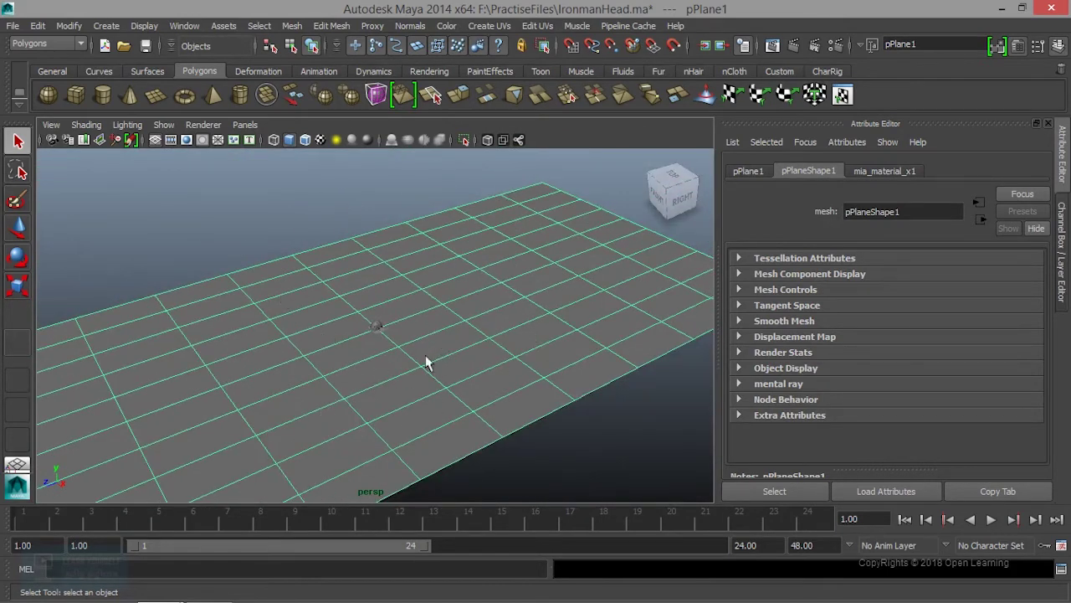
scroll(426, 362, down, 2)
scroll(427, 361, down, 1)
scroll(428, 360, up, 2)
alt+drag(427, 361, 353, 338)
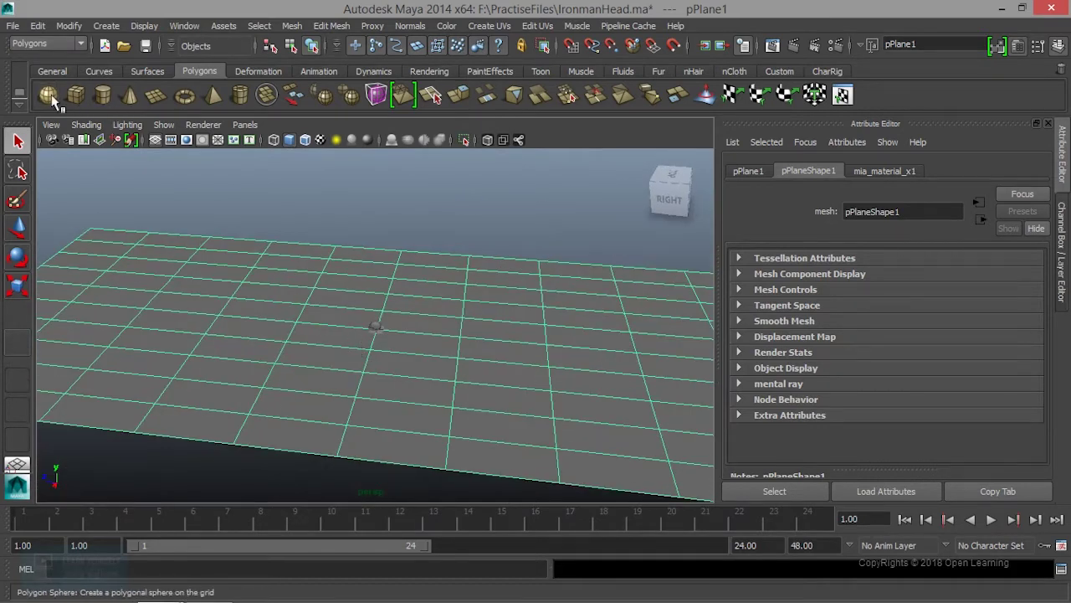
Create a polygon sphere at the origin and scale it up uniformly until it surrounds the helmet and ground plane
click(47, 95)
key(r)
click(377, 327)
drag(503, 363, 887, 411)
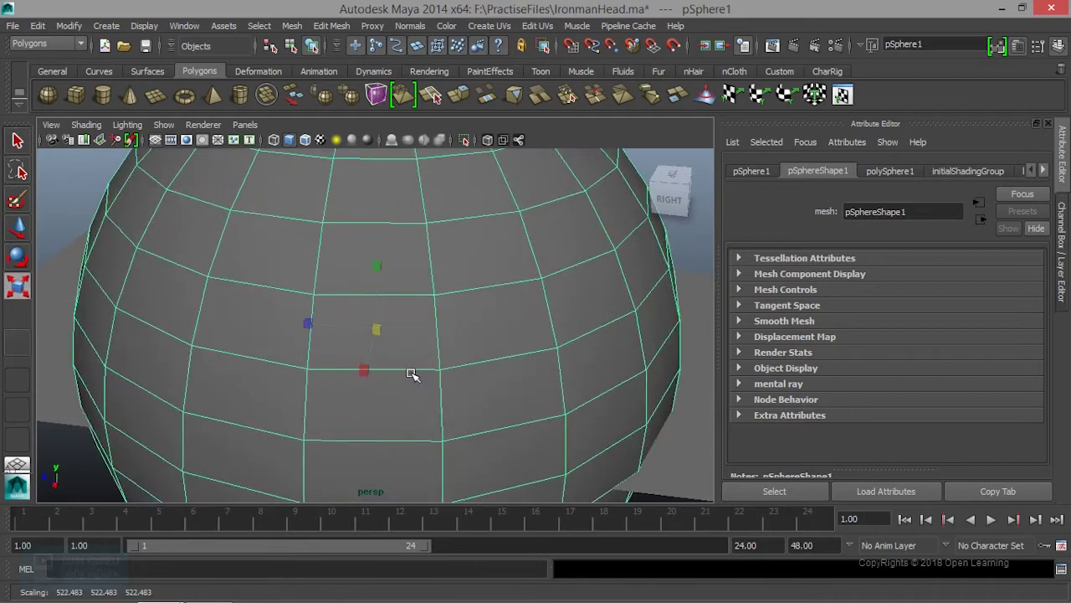
scroll(411, 374, down, 4)
drag(376, 327, 449, 375)
Delete the face loops just below the sphere's equator and the rest of its lower half, leaving a dome
right_drag(465, 245, 469, 286)
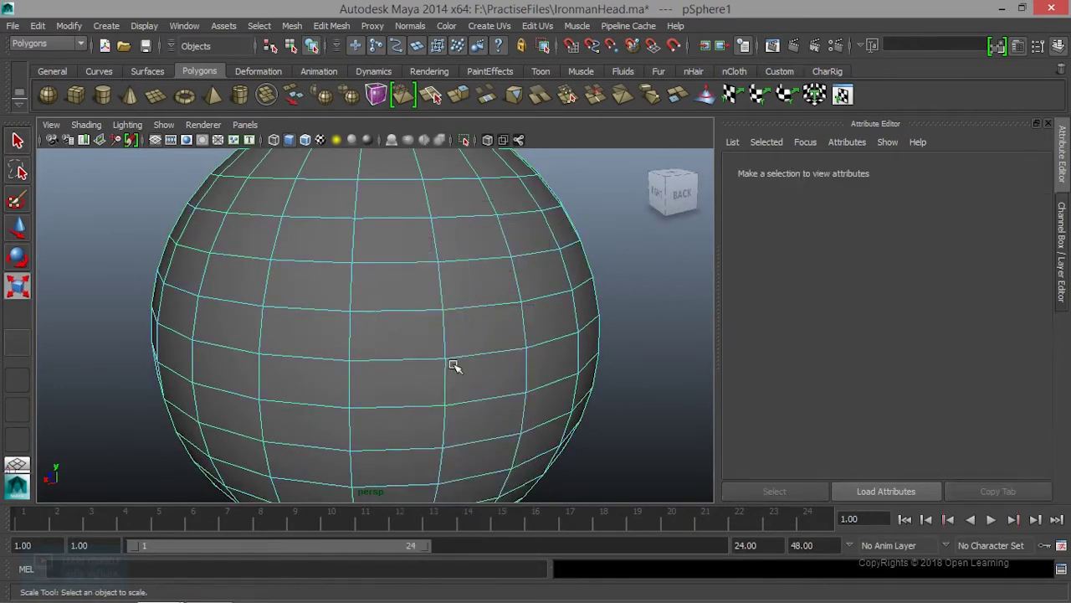
click(430, 418)
shift+click(467, 417)
double_click(467, 416)
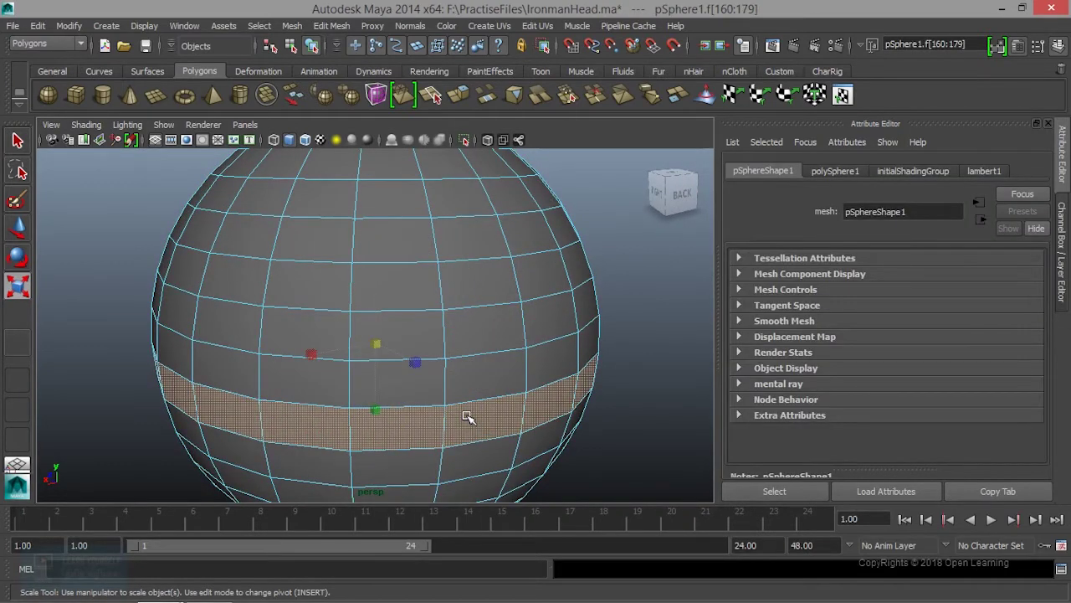
key(Delete)
double_click(497, 454)
key(Delete)
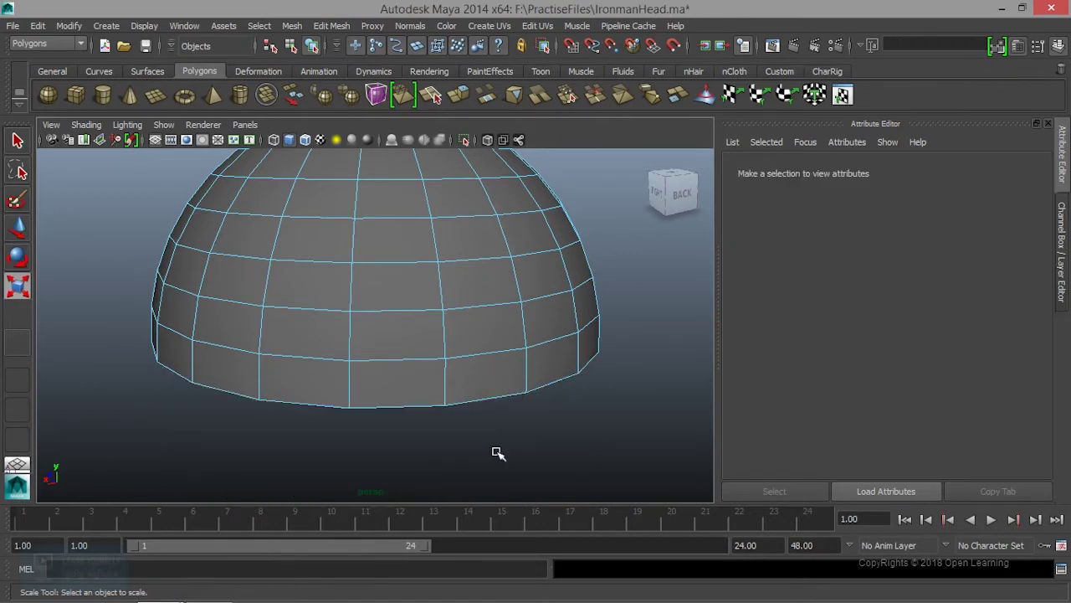
Return the dome to object mode and assign a new Surface Shader material to it
alt+drag(468, 425, 396, 218)
right_drag(395, 219, 446, 205)
alt+drag(397, 223, 433, 257)
key(r)
right_drag(442, 240, 443, 529)
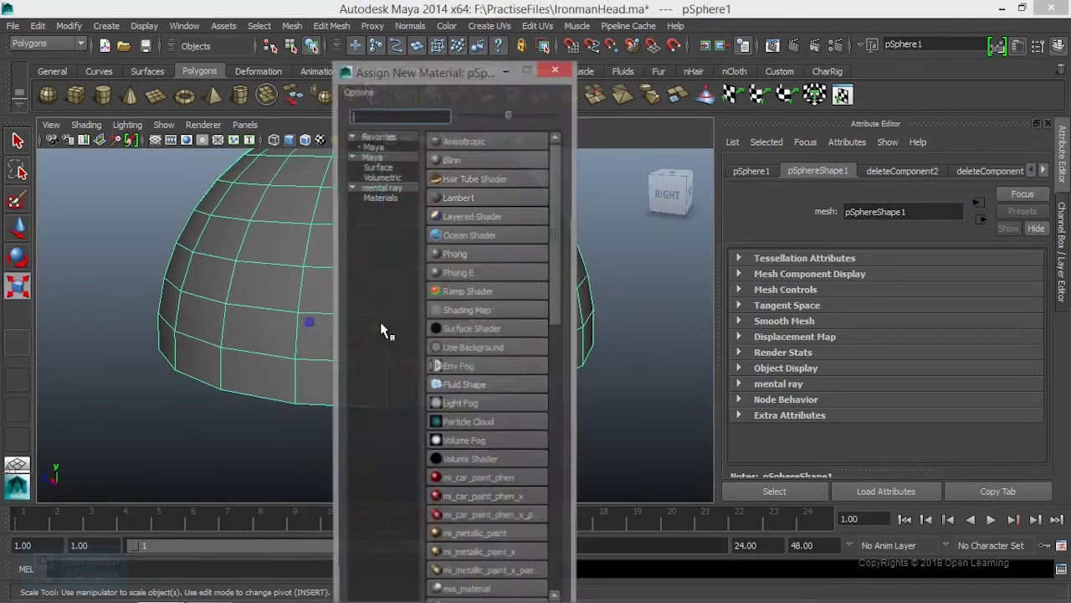
click(455, 322)
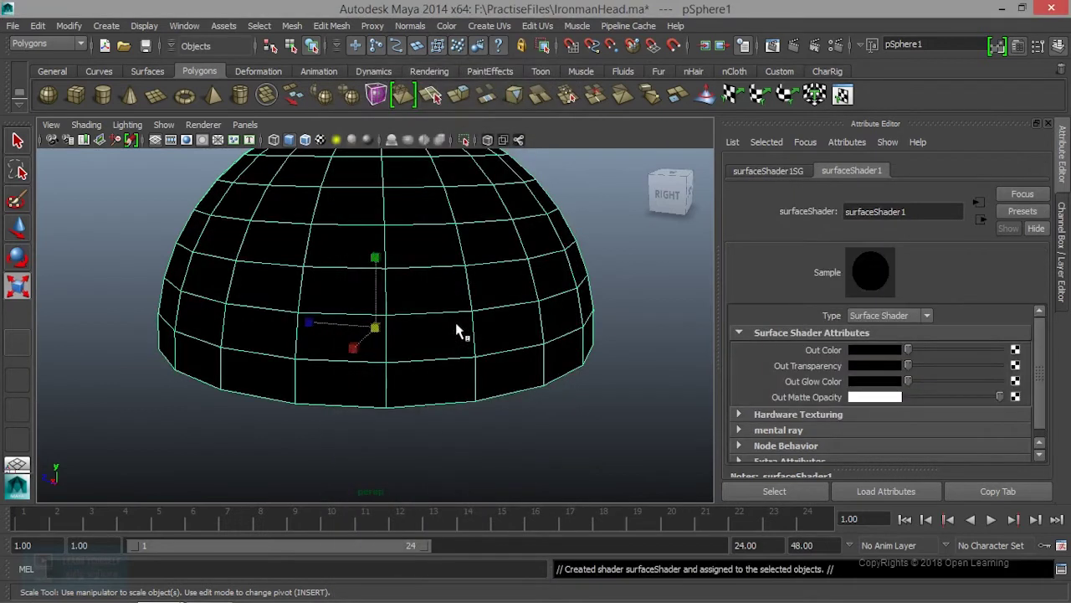
Connect a File texture to the surface shader's Out Color and load Bright-roof-multi.jpg from F:\Texture\HDRI
click(1015, 352)
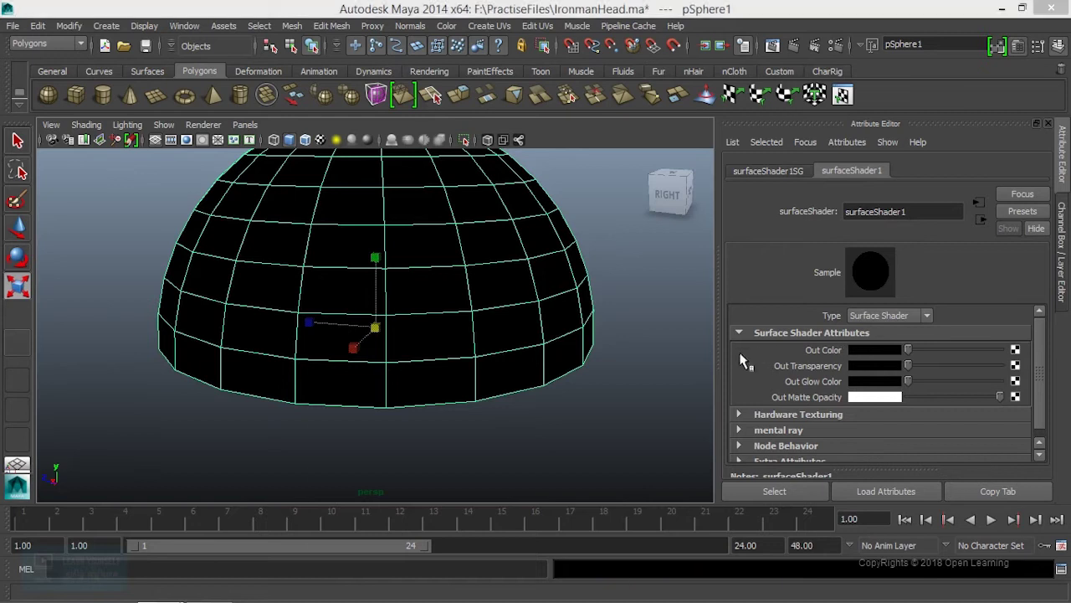
click(474, 178)
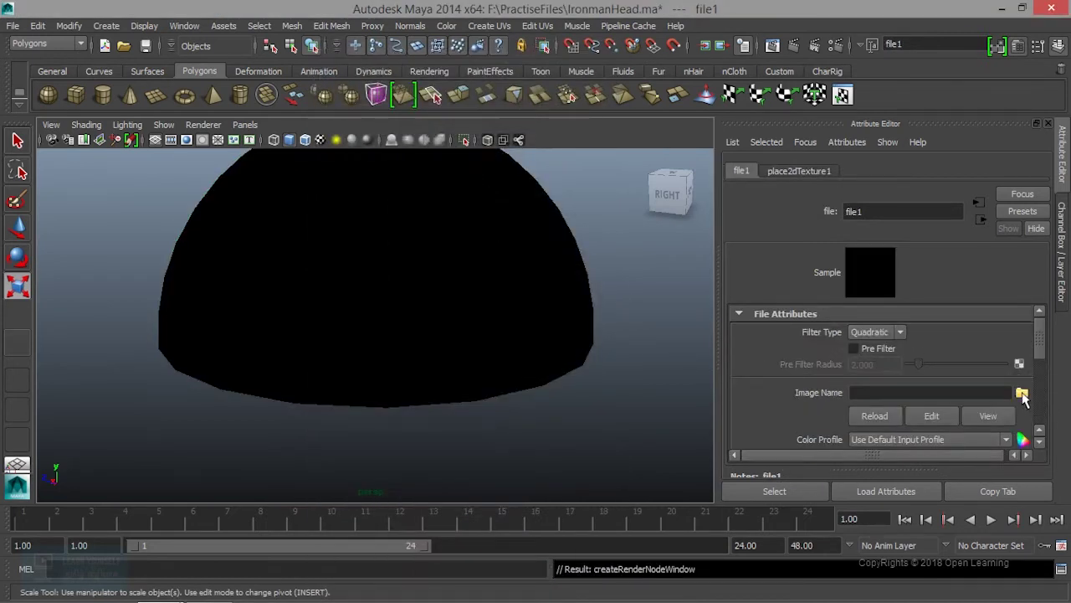
click(1022, 393)
click(138, 99)
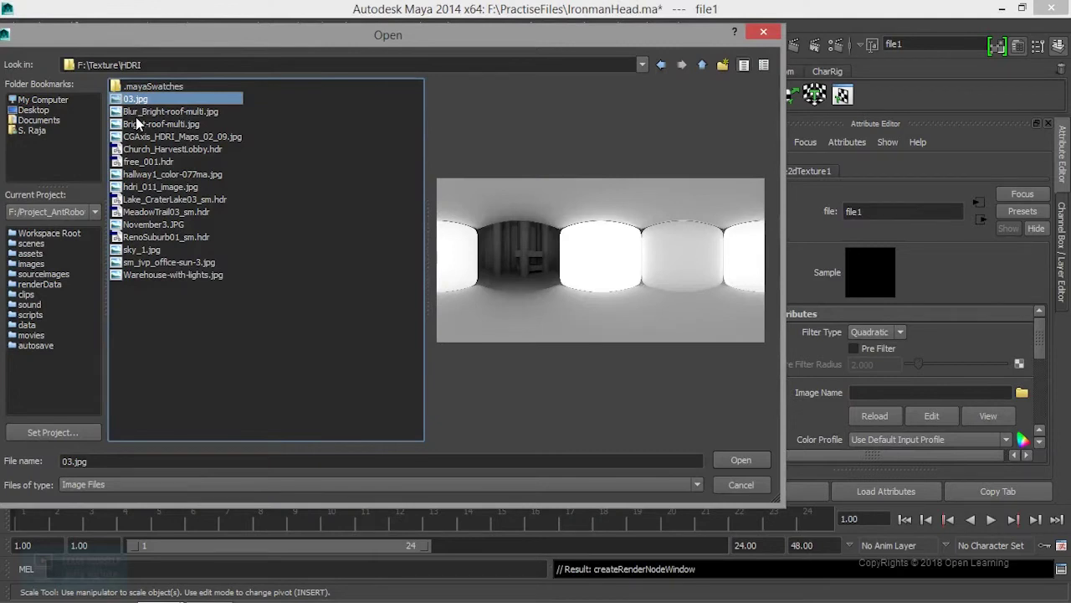
click(138, 112)
click(159, 127)
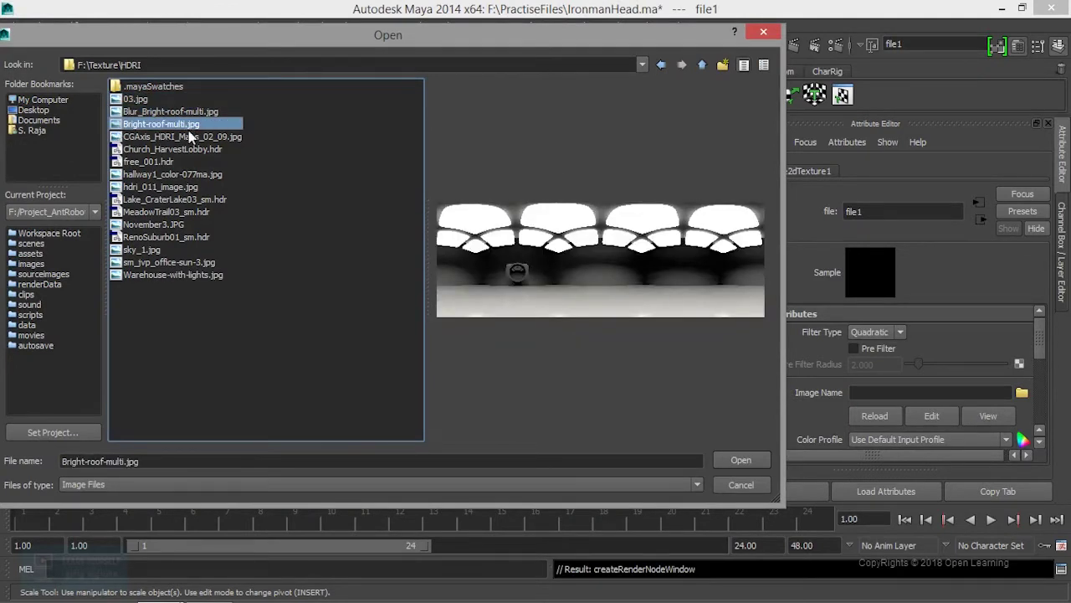
click(742, 461)
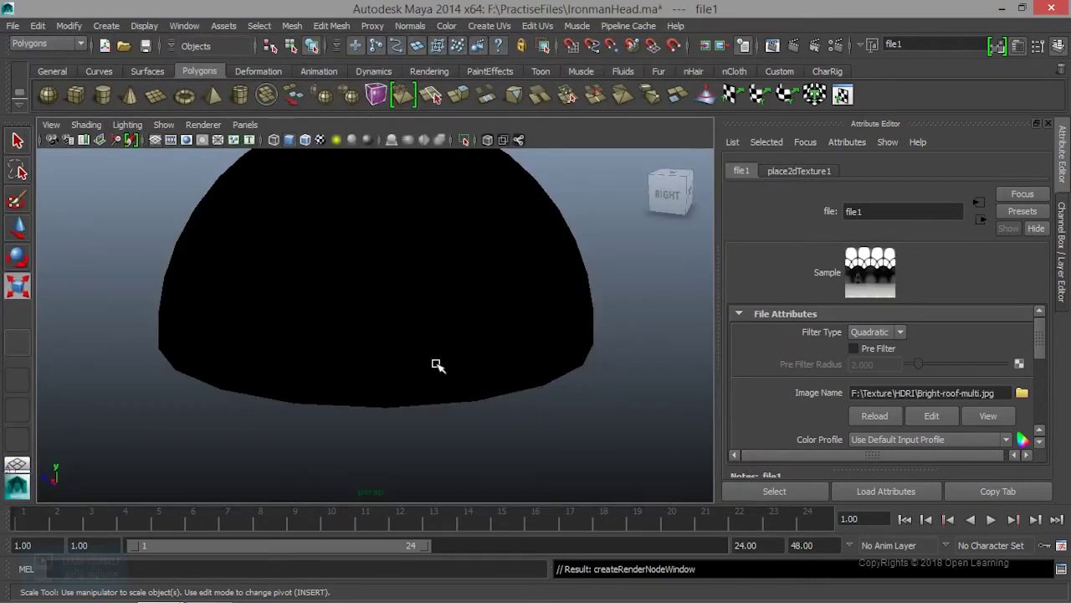
Frame the helmet inside the dome in a raised three-quarter perspective view showing its face and right side
scroll(436, 369, up, 6)
alt+drag(399, 381, 507, 402)
alt+right_drag(507, 402, 576, 440)
alt+middle_drag(458, 377, 471, 401)
alt+right_drag(471, 402, 533, 416)
alt+drag(533, 416, 524, 407)
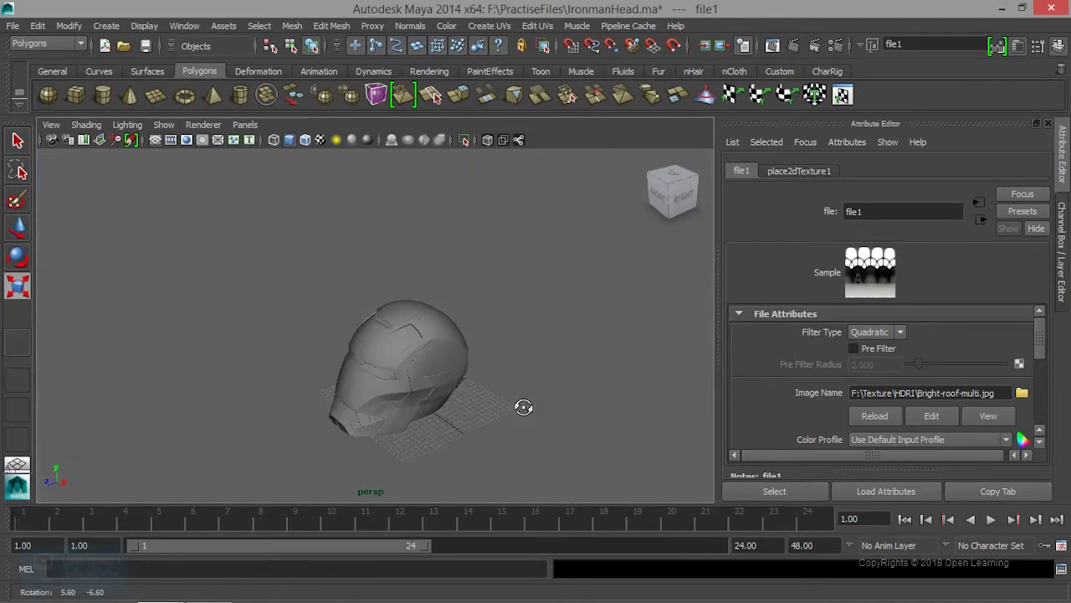
alt+middle_drag(523, 396, 491, 373)
scroll(503, 388, up, 2)
key(r)
scroll(502, 398, up, 2)
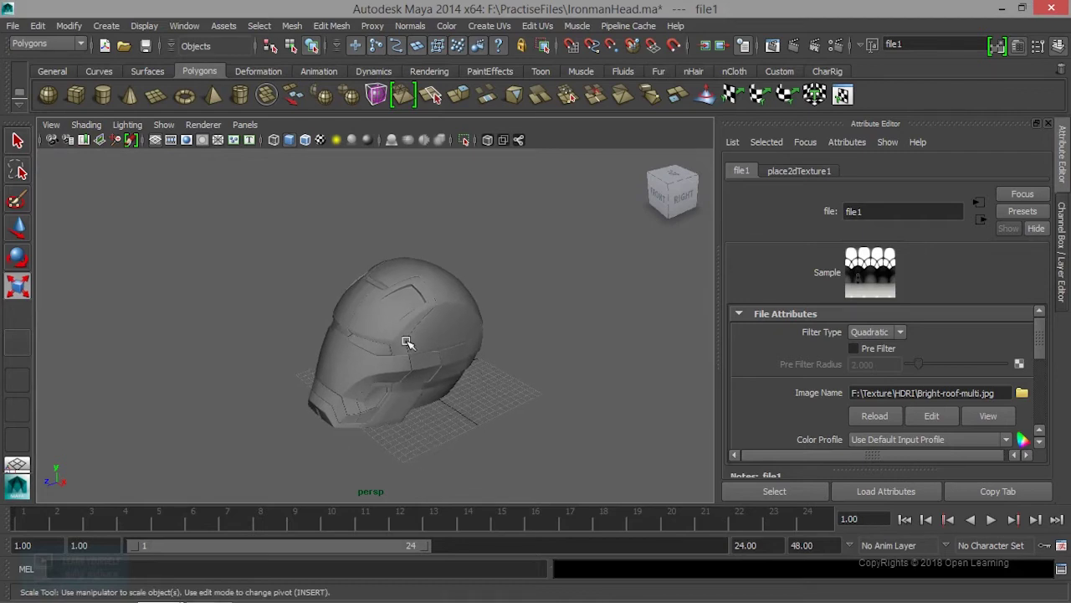
Save the current perspective view as a camera bookmark named RenderView
click(50, 125)
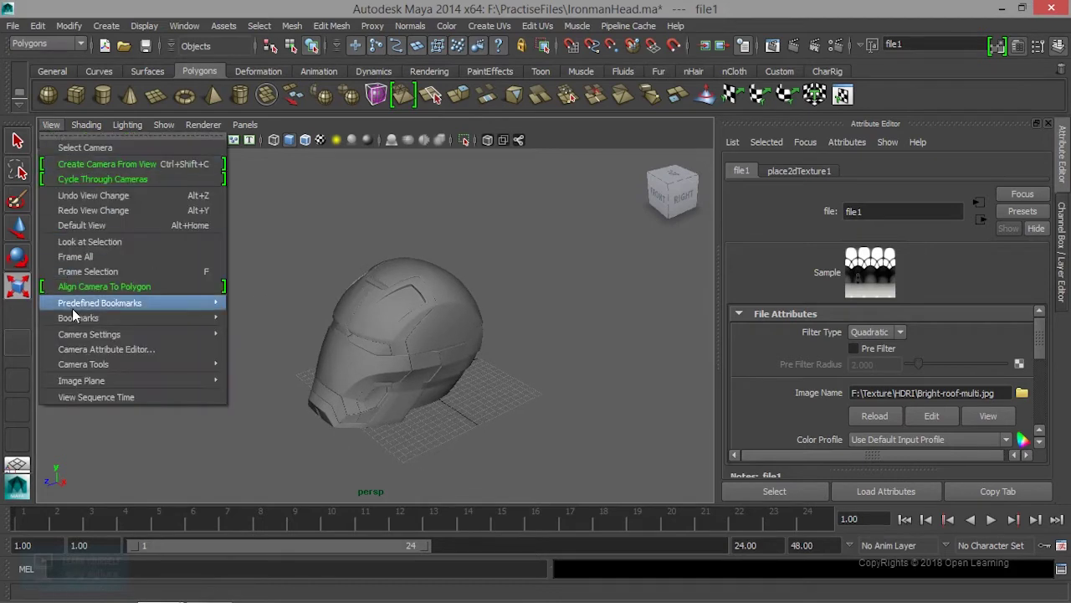
mouse_move(84, 300)
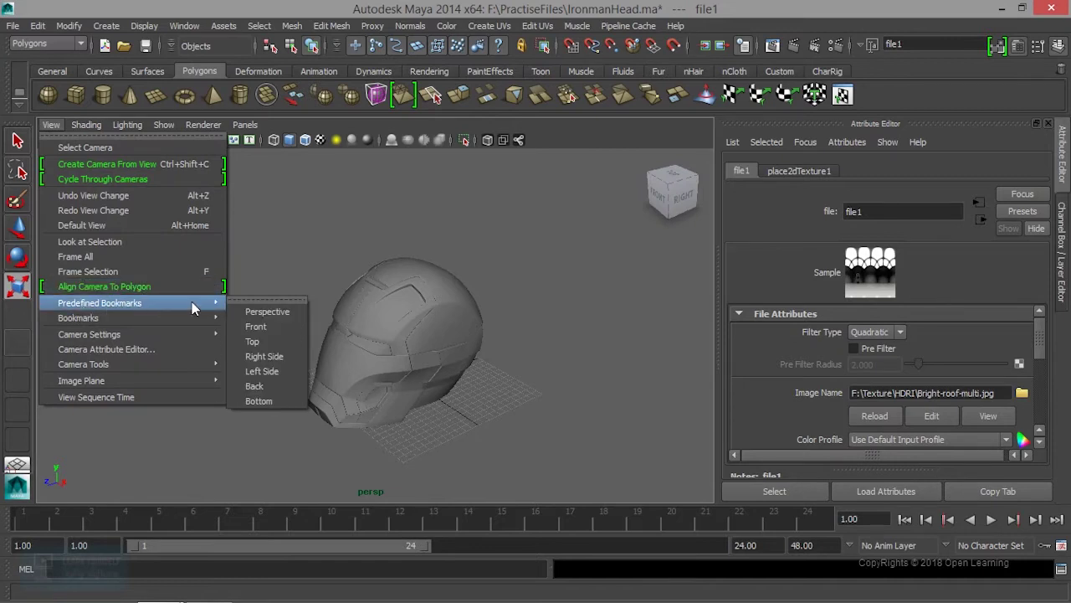
mouse_move(135, 320)
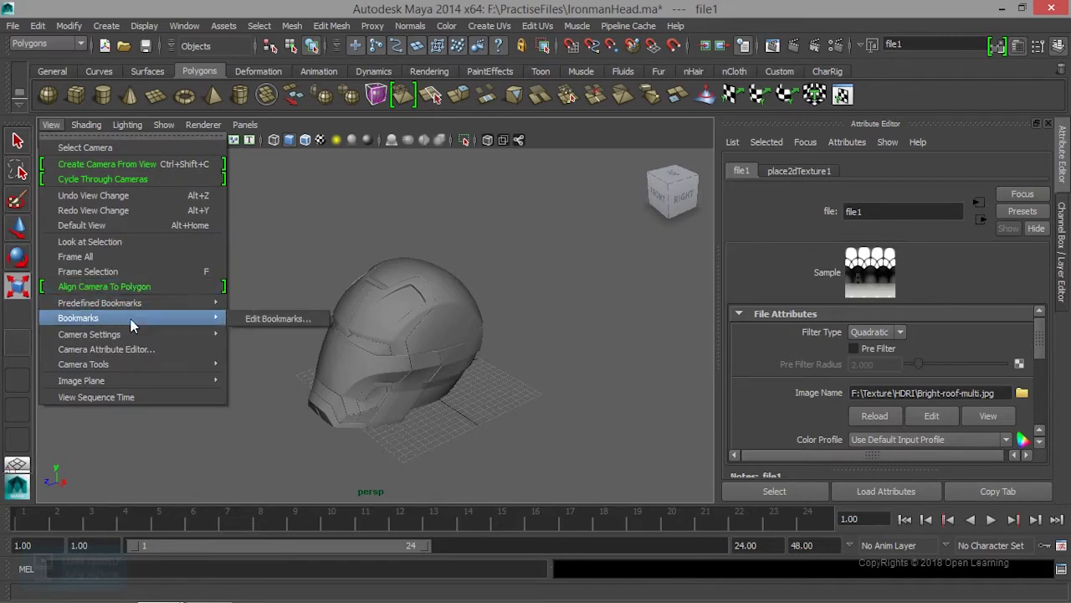
click(252, 320)
click(530, 401)
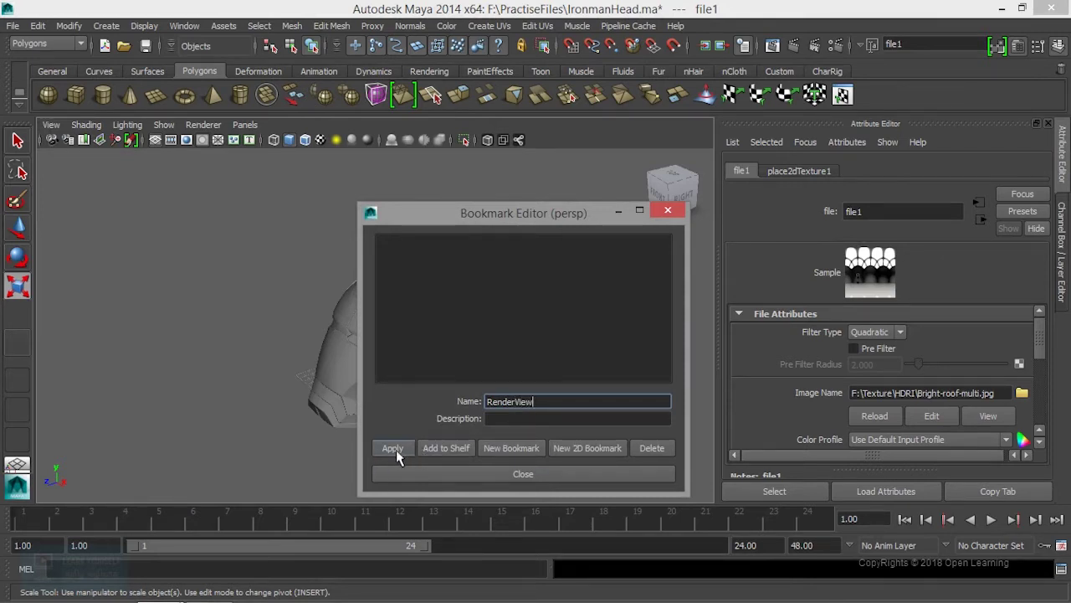
Add the RenderView bookmark to the Custom shelf, close the Bookmark Editor, and recall the saved view from the shelf
click(831, 71)
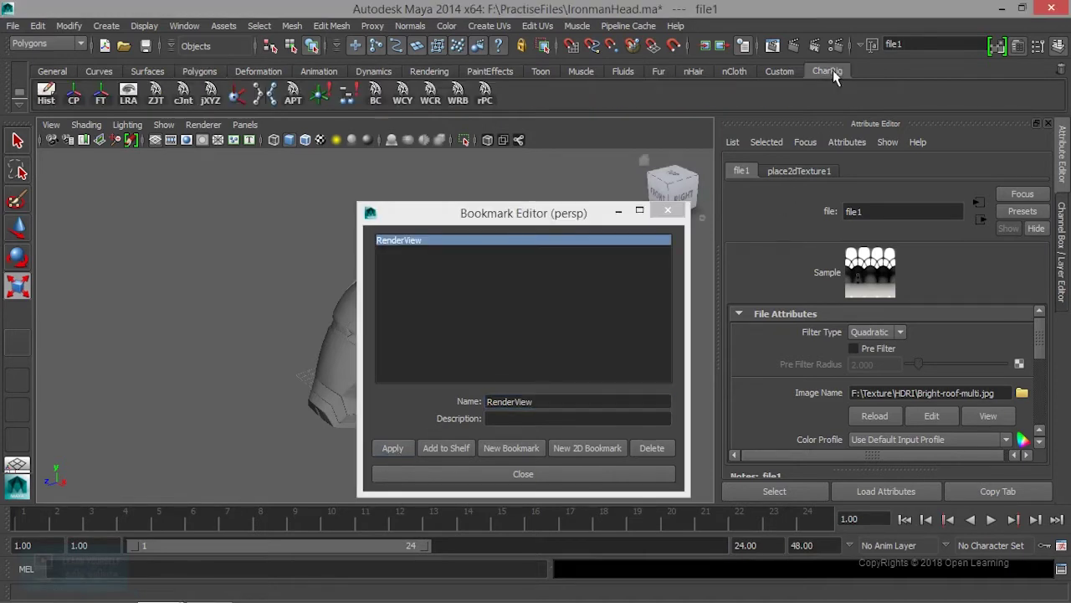
click(779, 70)
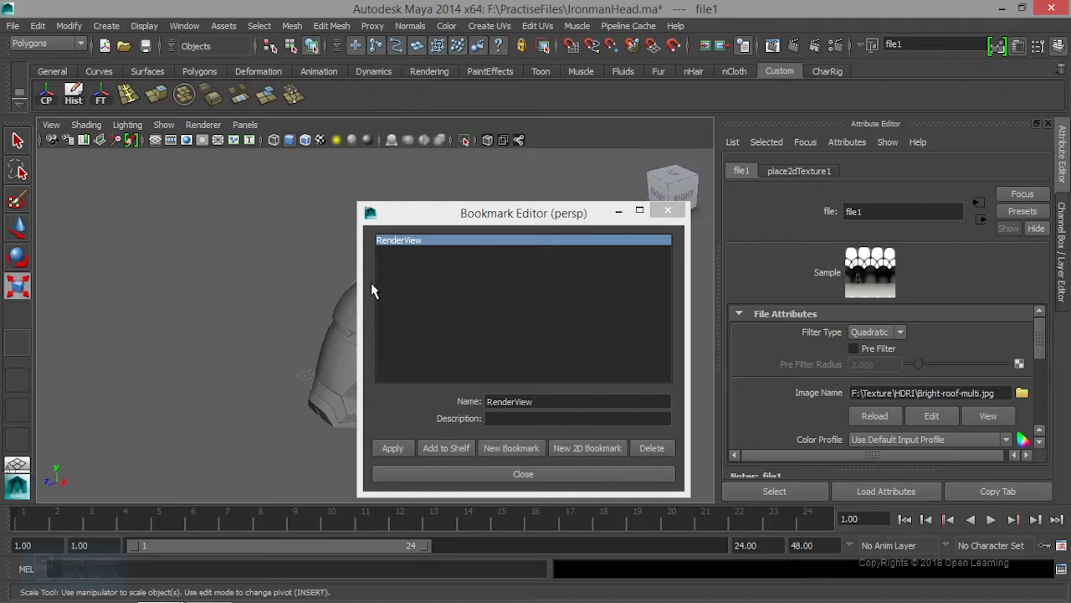
click(446, 449)
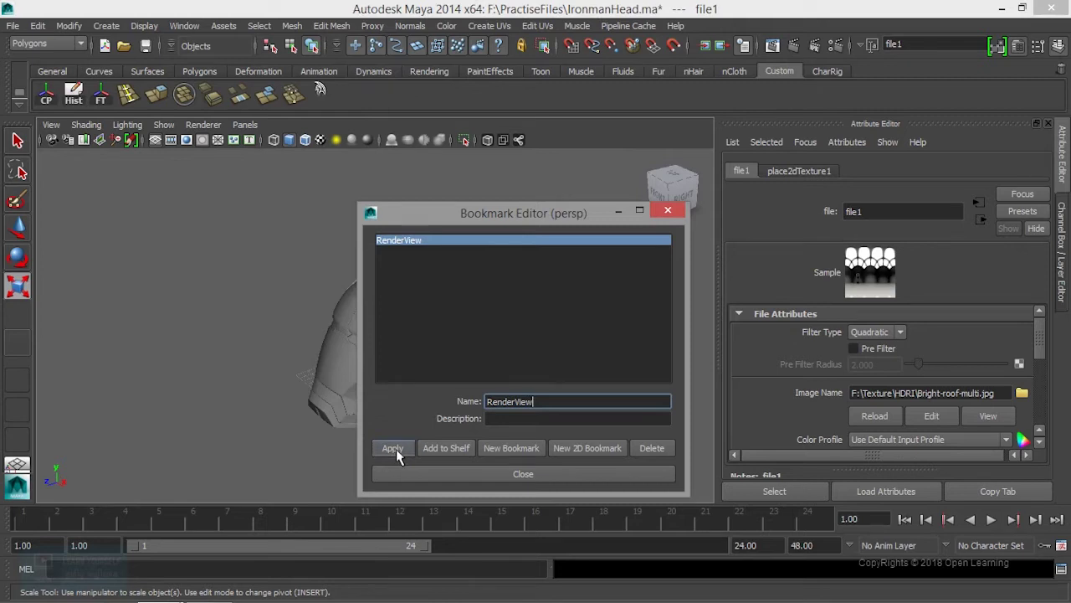
click(483, 475)
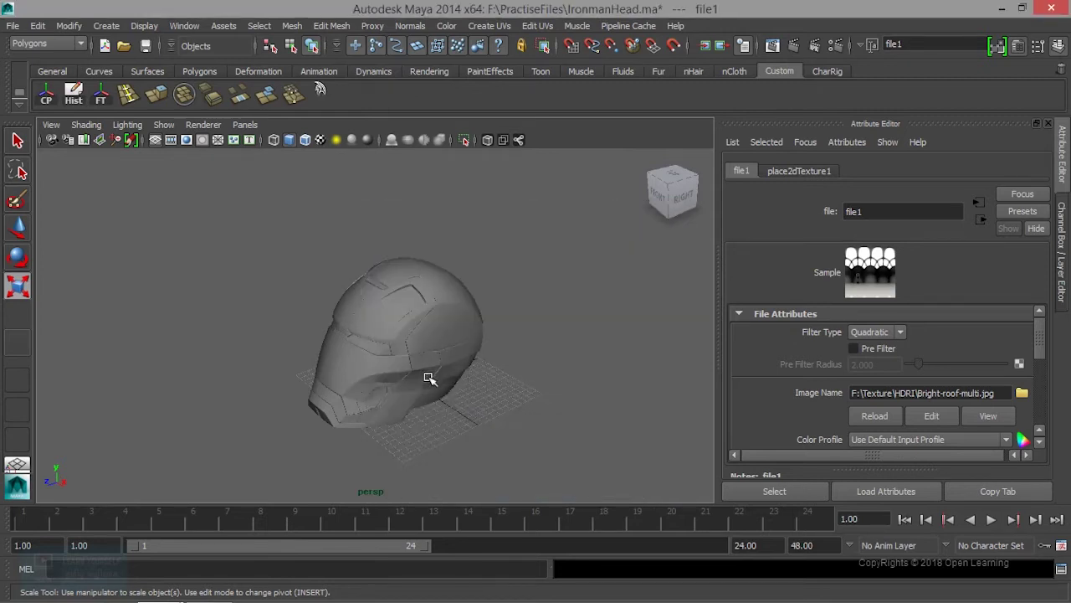
scroll(429, 376, down, 5)
click(321, 98)
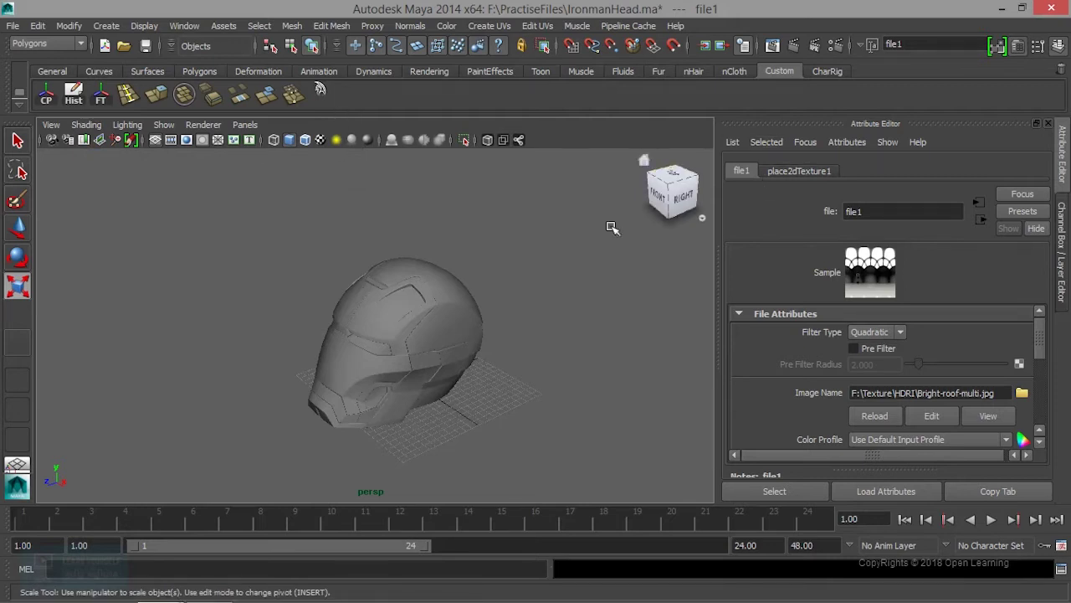
Render the perspective view with mental ray, inspect the helmet's reflections up close, and minimize the Render View
click(771, 46)
drag(231, 28, 300, 40)
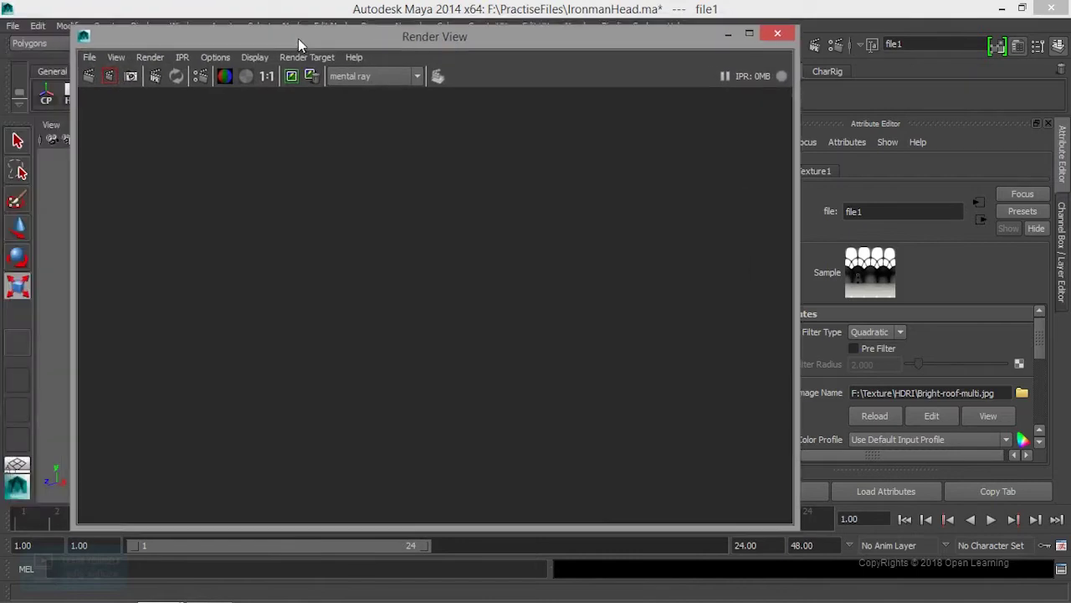
click(150, 57)
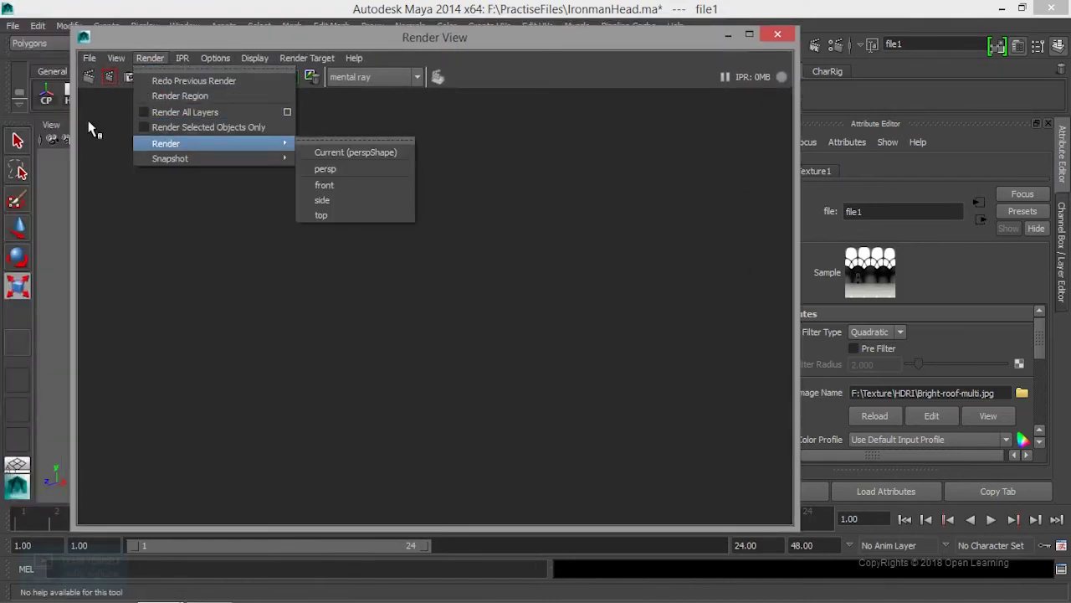
click(88, 81)
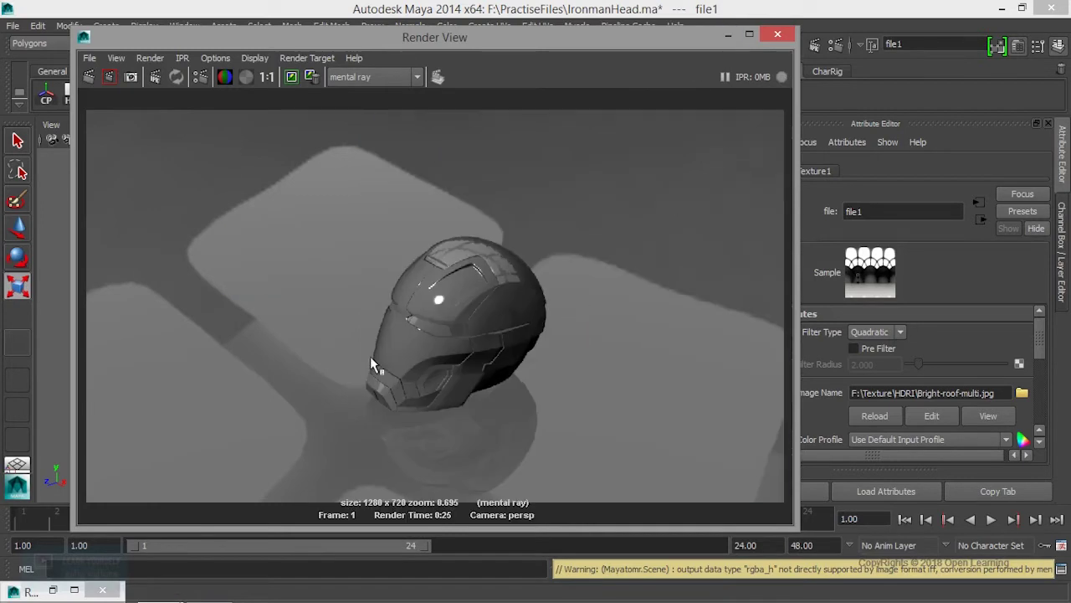
scroll(468, 359, up, 3)
alt+right_drag(470, 366, 509, 278)
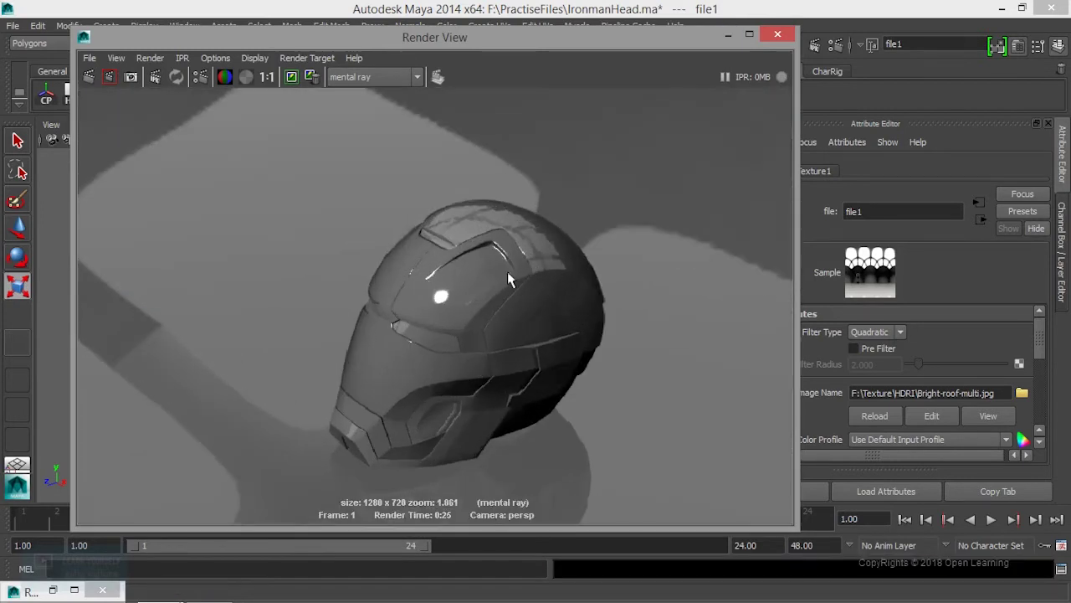
click(727, 35)
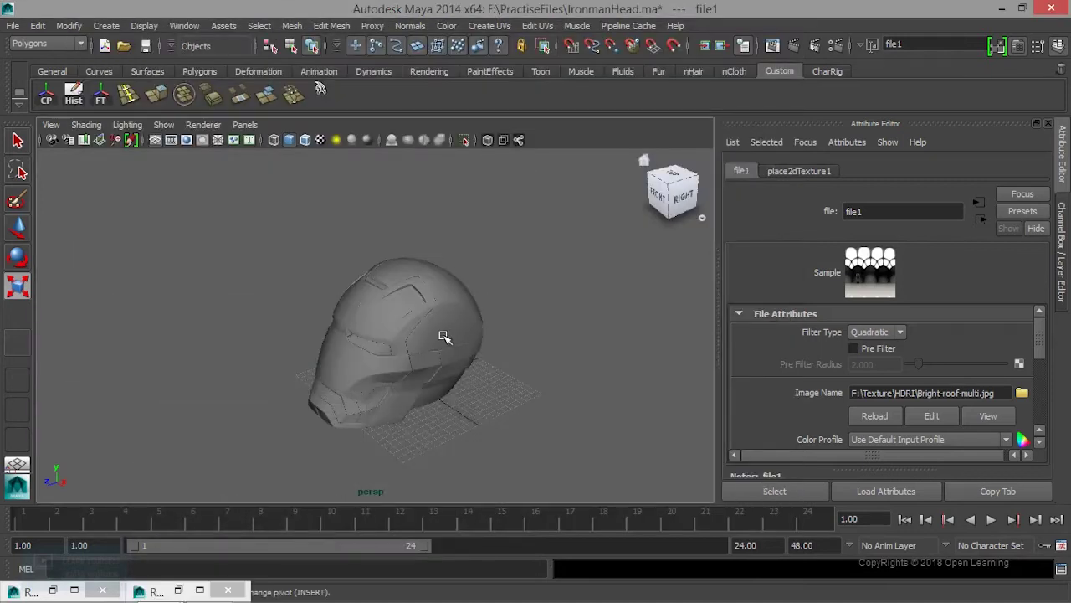
Inspect the mia_material_x1 material on the helmet's dome piece, ground plane and faceplate
click(444, 335)
click(945, 171)
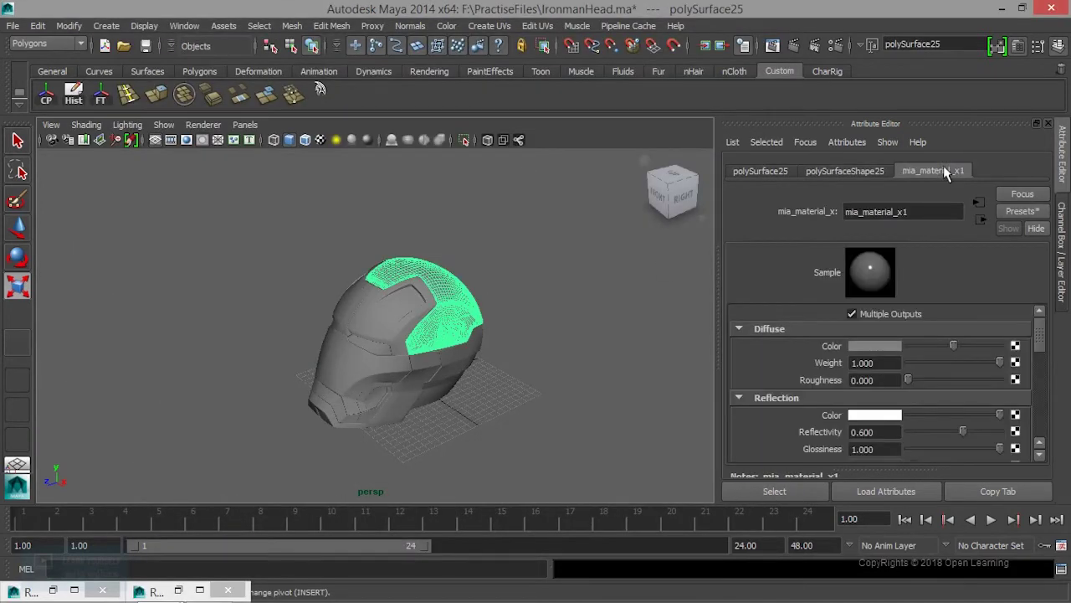
click(575, 354)
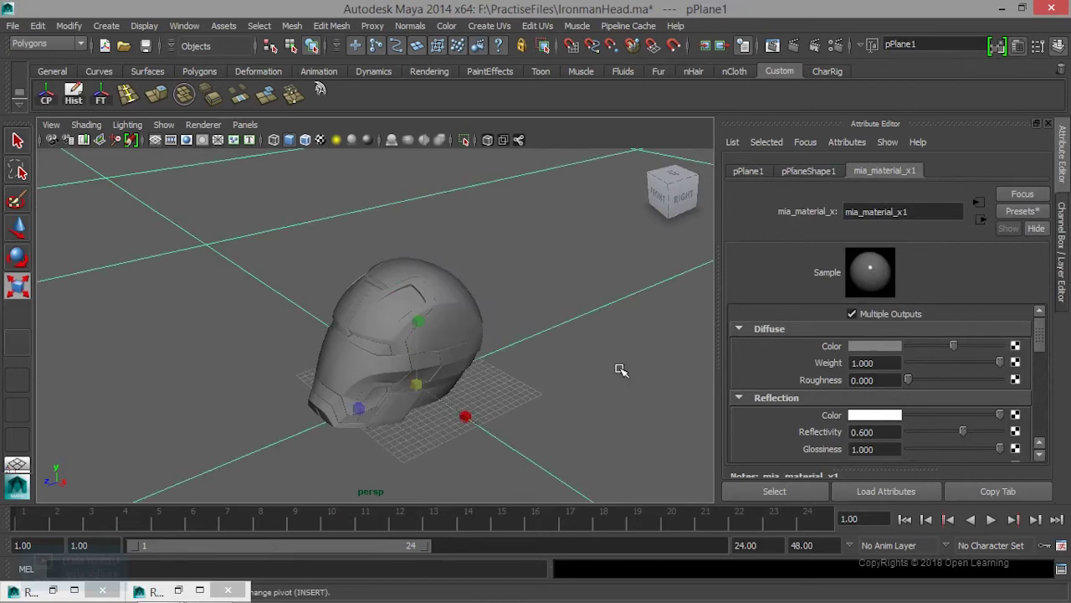
click(377, 330)
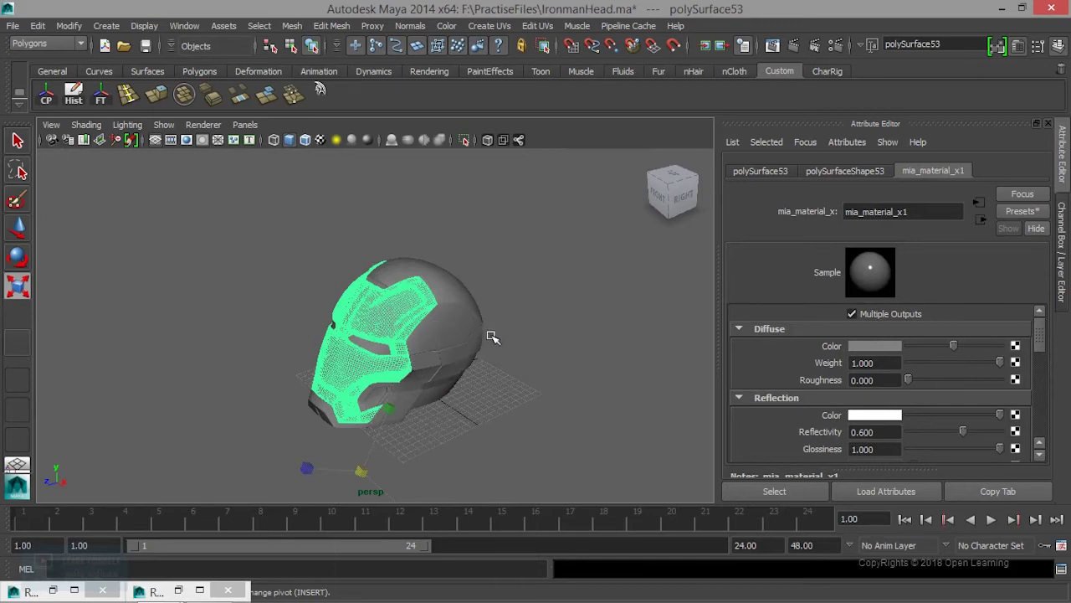
Browse the mental ray materials offered for the ground plane and close the list without assigning one
click(552, 284)
right_drag(552, 284, 569, 533)
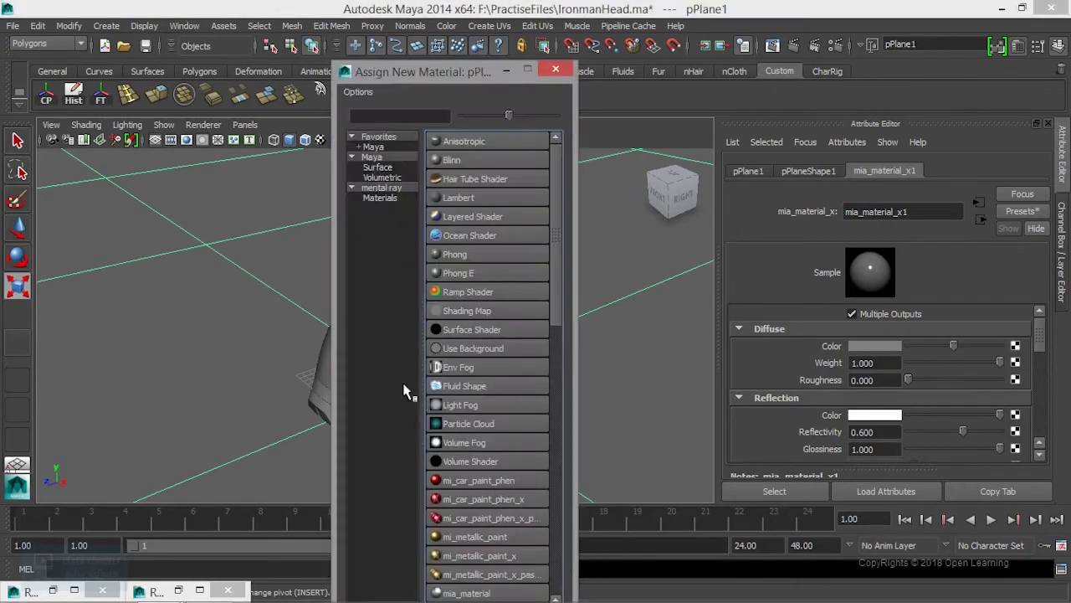
click(380, 198)
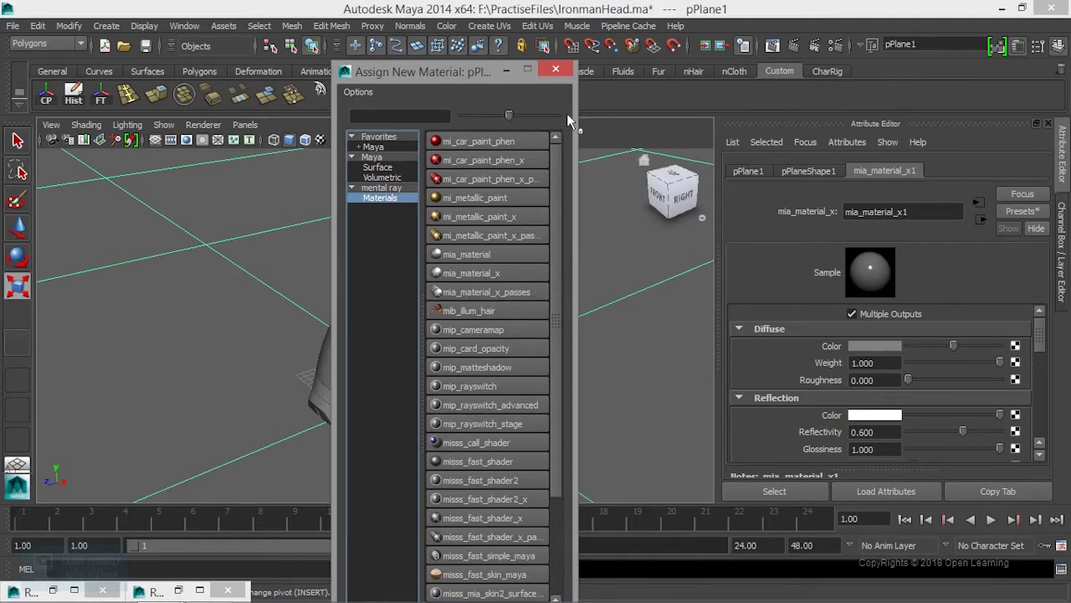
click(557, 70)
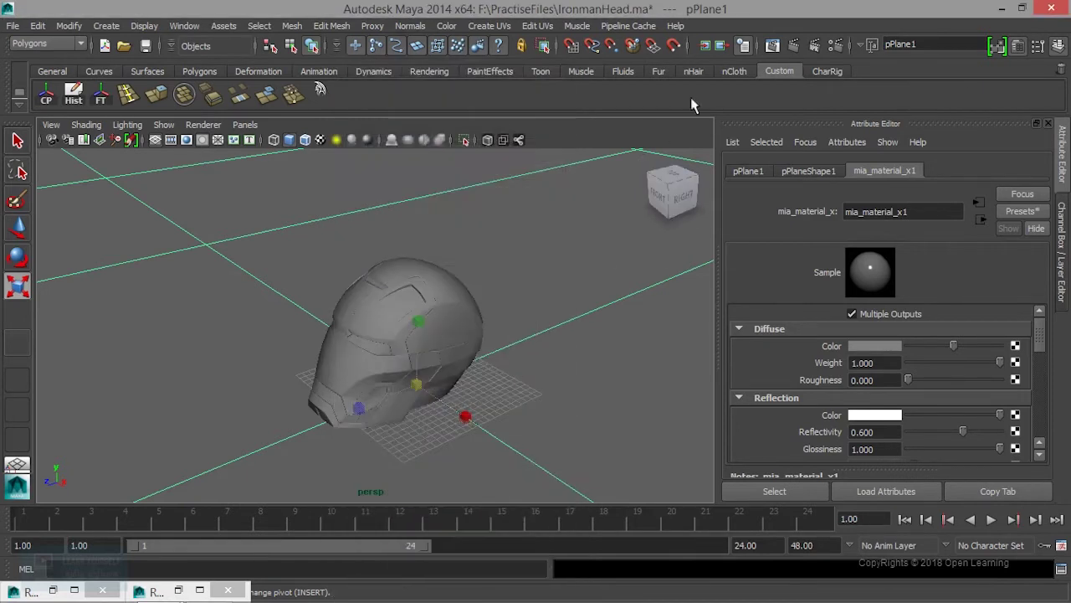
Disable Enable Default Light in the render options of the Render Settings and close the settings
click(772, 45)
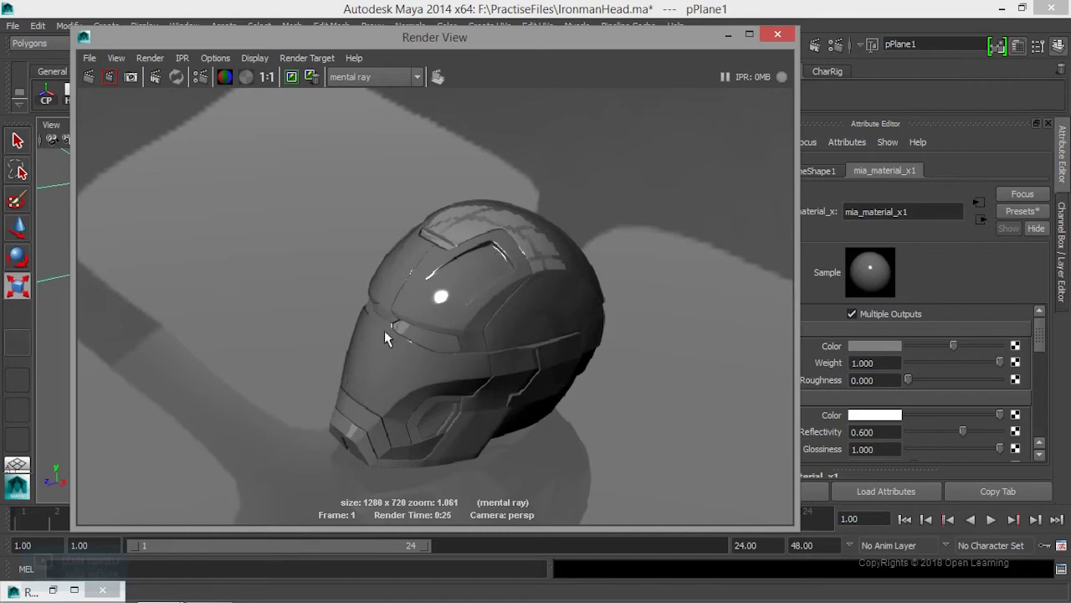
click(200, 76)
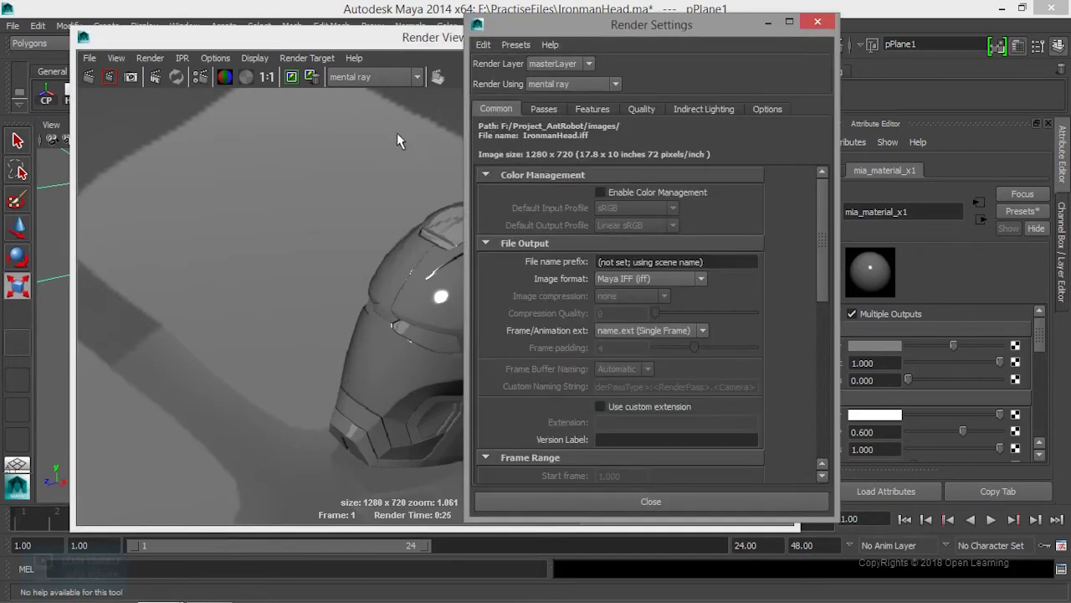
scroll(608, 416, down, 5)
scroll(607, 416, down, 3)
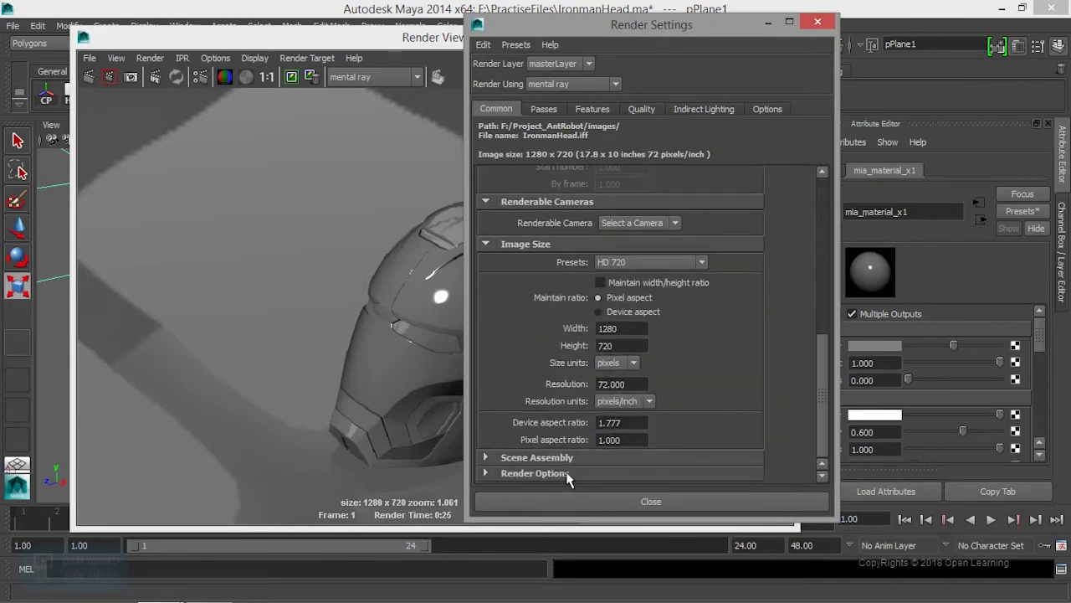
click(630, 473)
scroll(617, 400, down, 3)
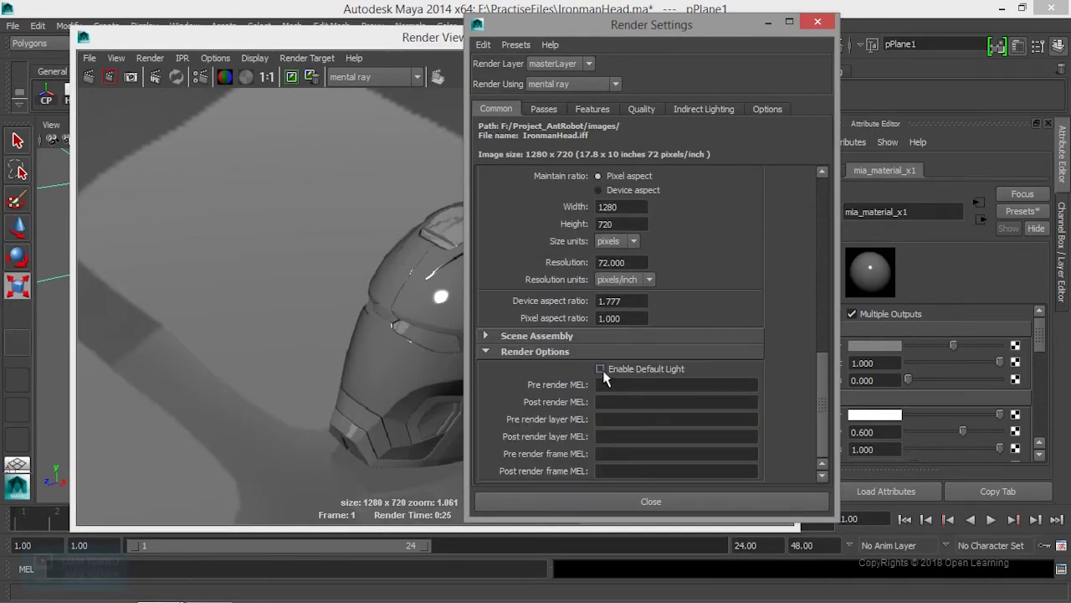
click(651, 502)
Keep the current render for comparison, render the perspective view again with mental ray, and minimize the Render View
click(291, 77)
scroll(408, 164, down, 2)
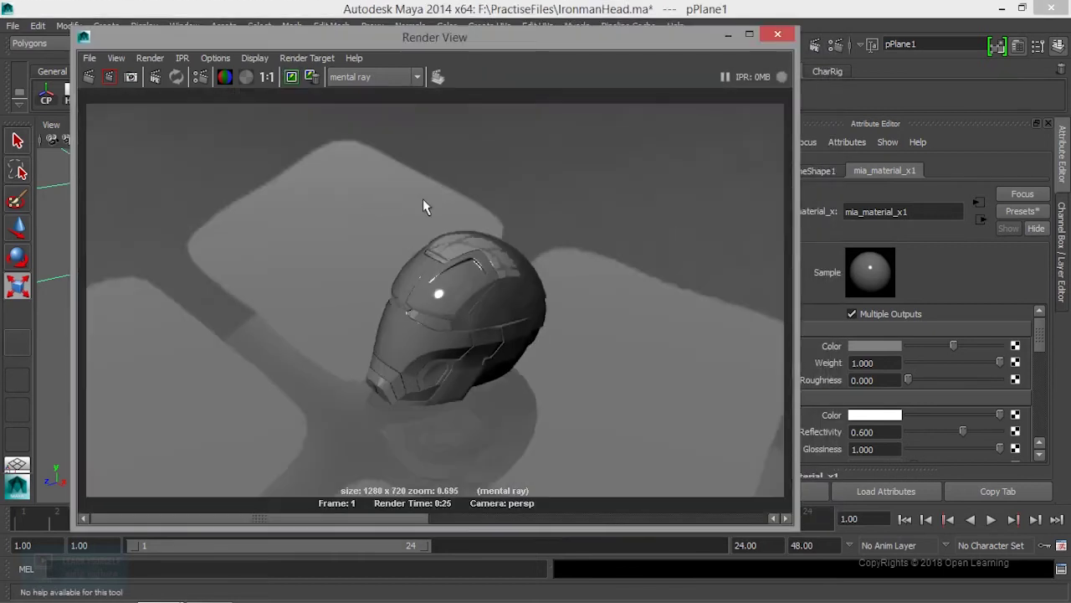
click(87, 77)
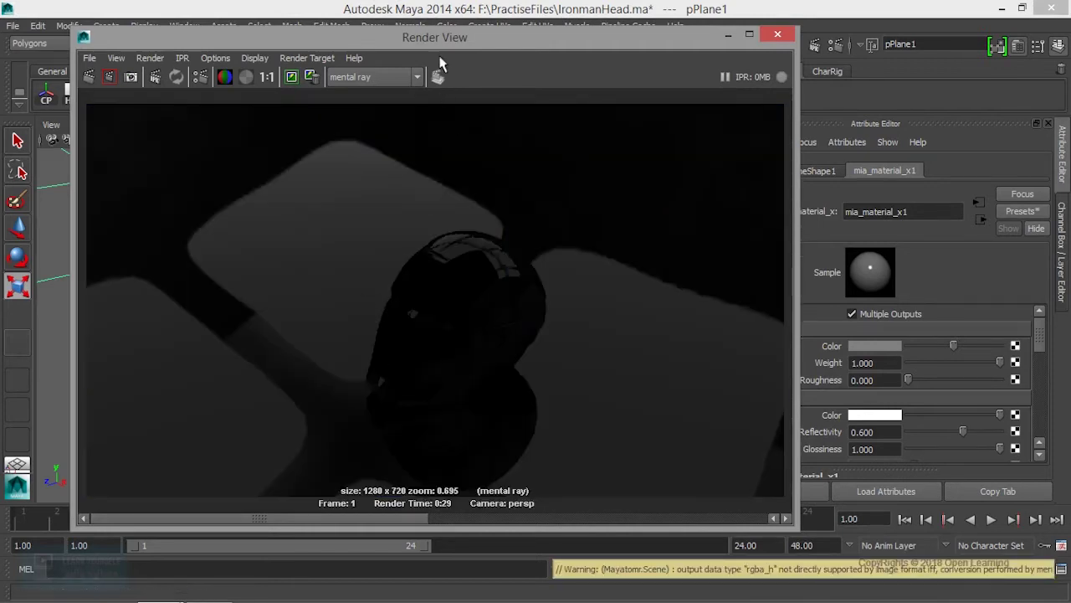
drag(429, 37, 389, 51)
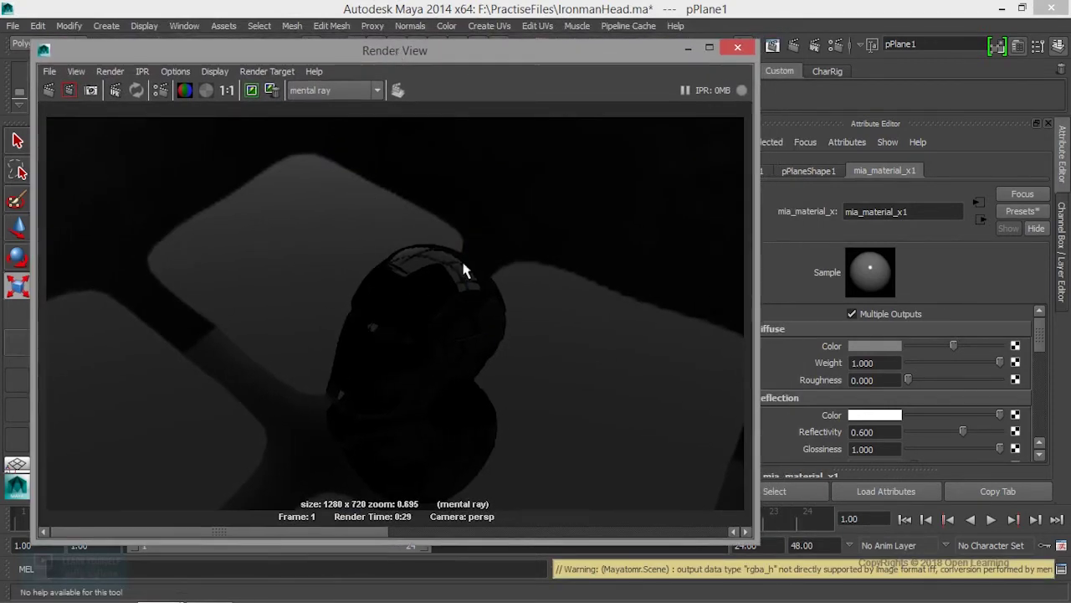
click(688, 47)
Examine the persp camera's transform, shape and Environment background color attributes, and check the dark render again
right_click(56, 142)
click(62, 144)
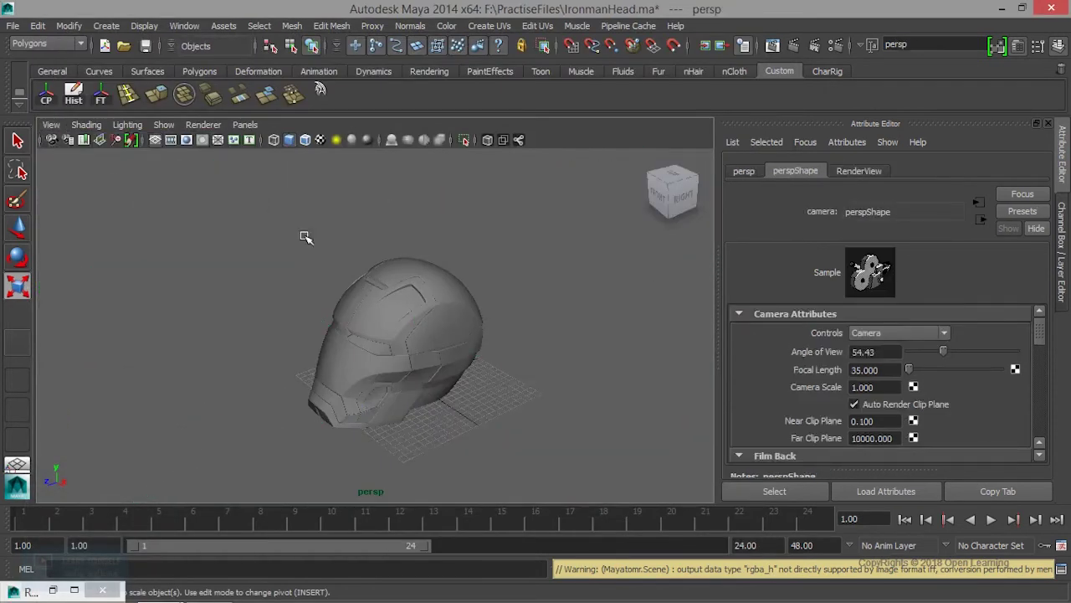
click(753, 171)
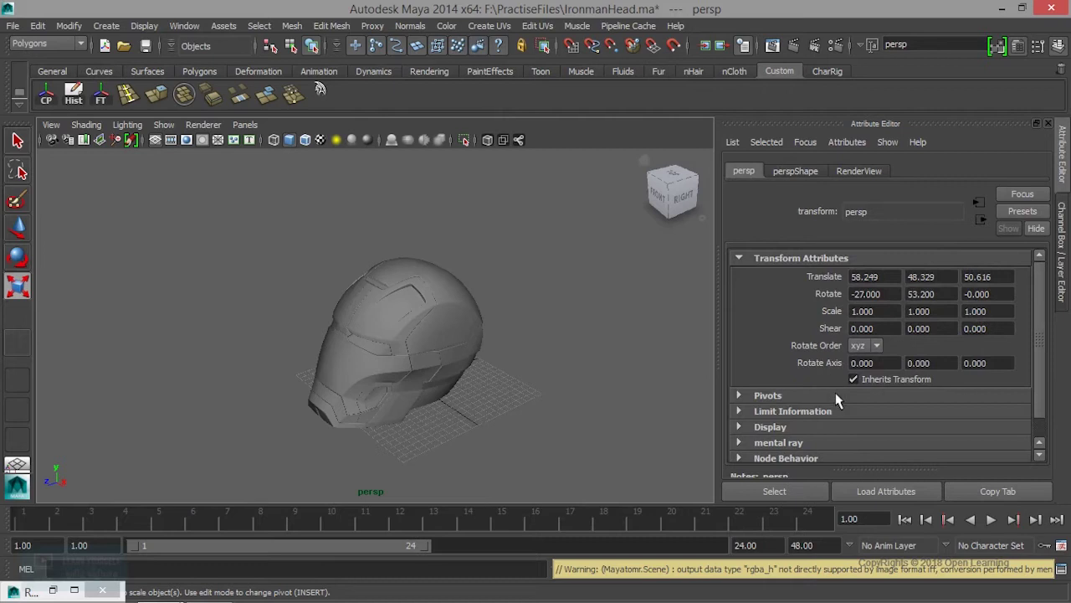
scroll(837, 402, down, 1)
click(792, 172)
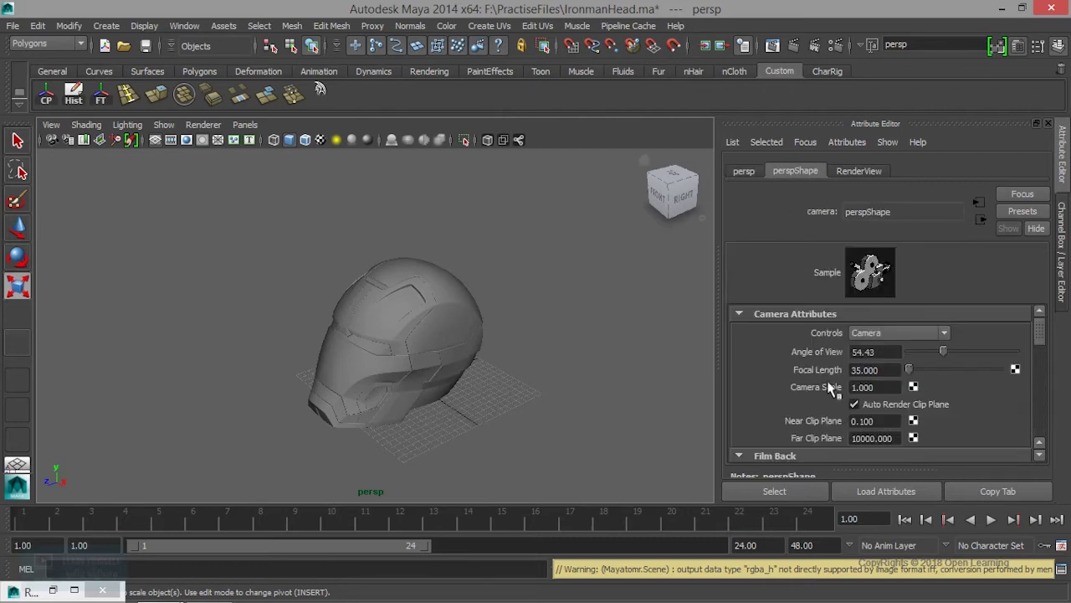
scroll(837, 402, down, 4)
scroll(837, 405, down, 5)
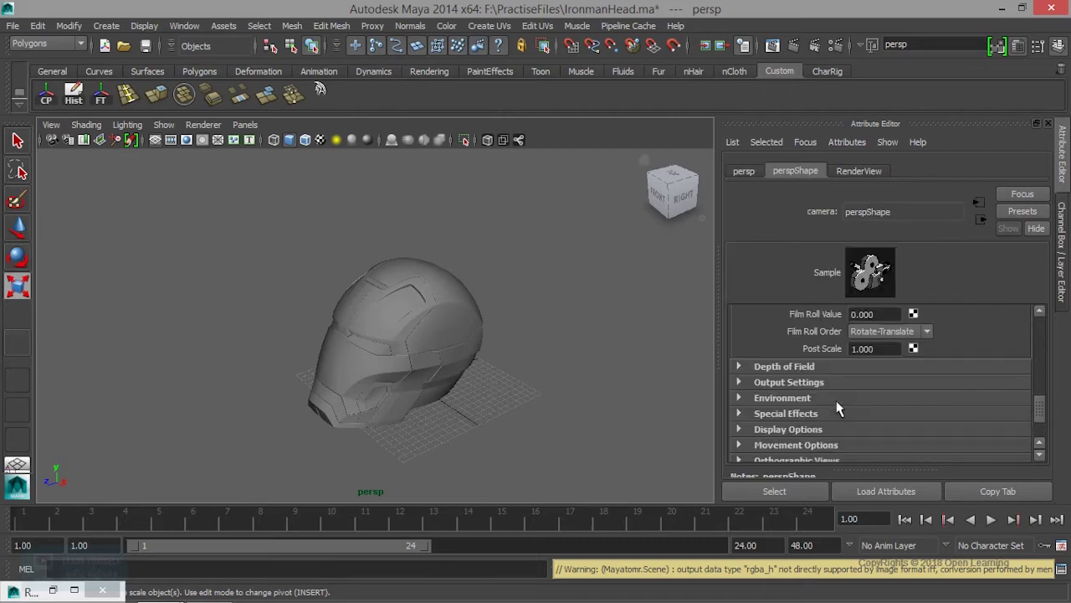
click(812, 399)
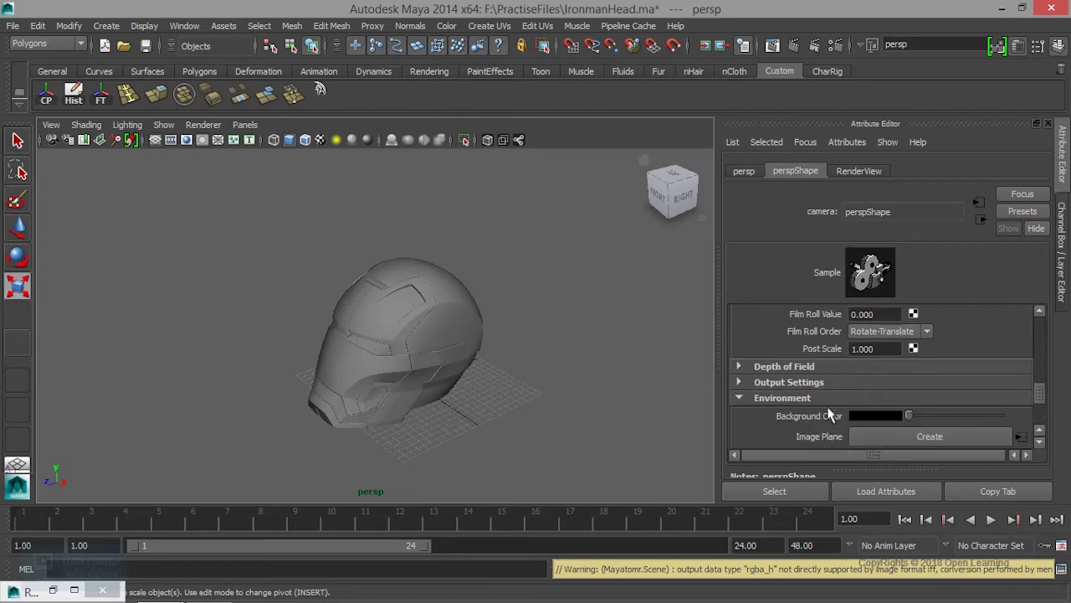
click(771, 45)
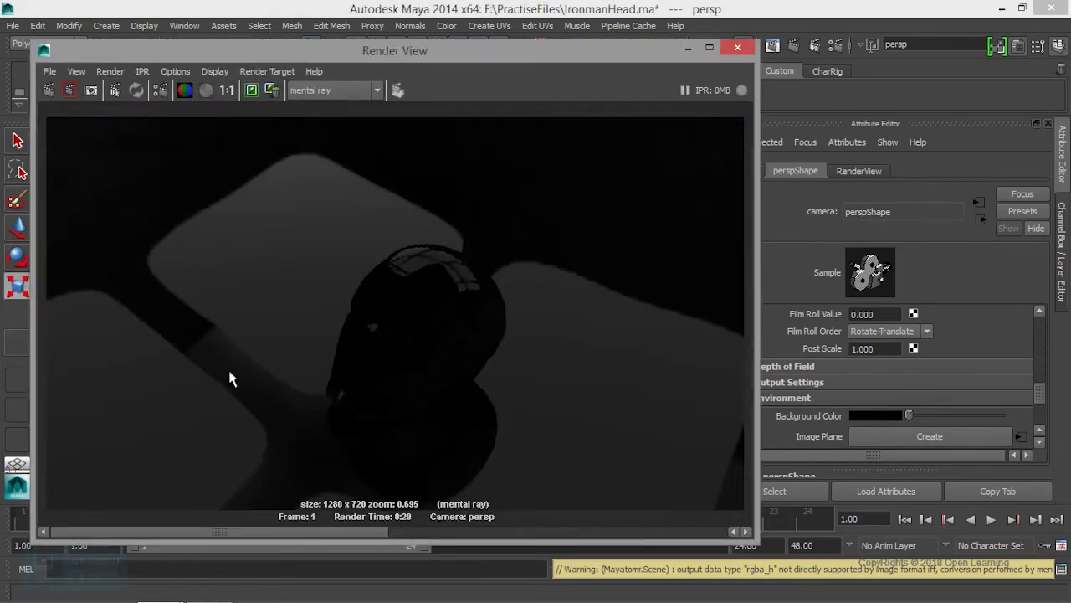
click(685, 50)
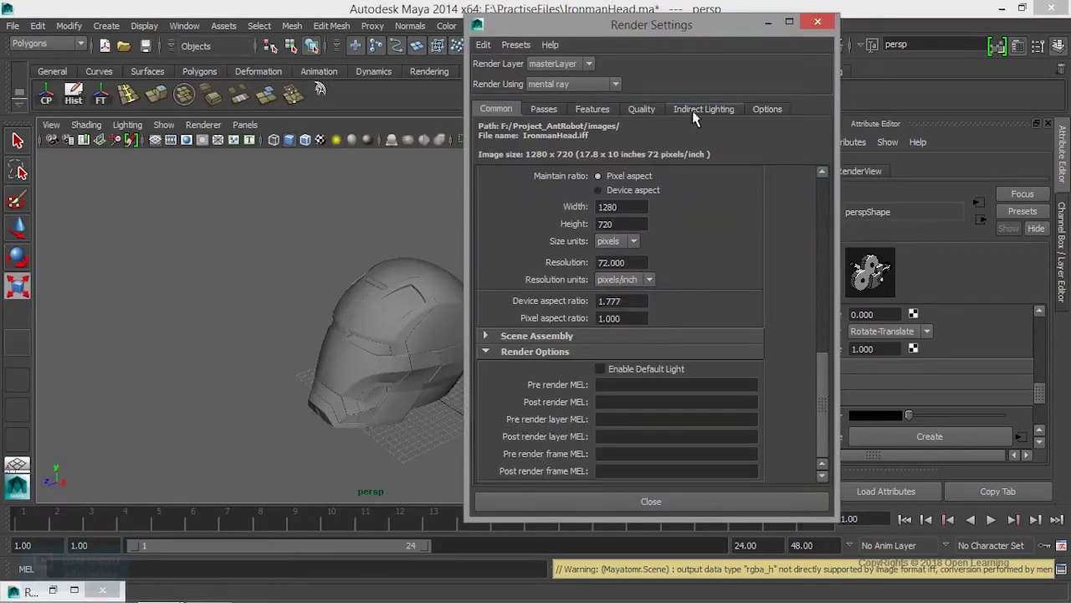
Enable Final Gathering in the mental ray Indirect Lighting settings, and minimize both the Render Settings and the Render View
click(686, 112)
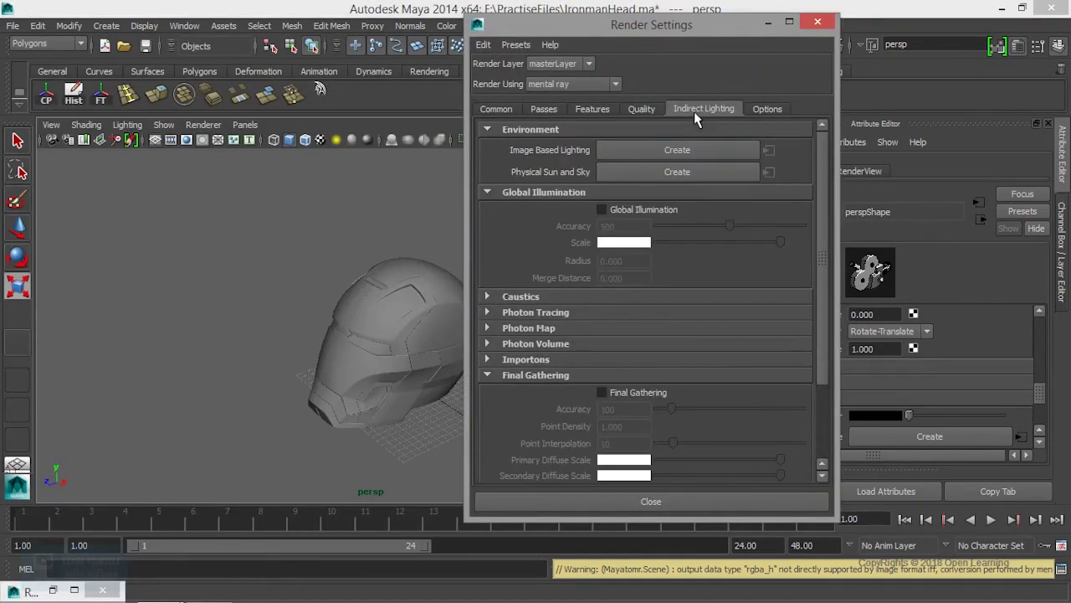
click(603, 392)
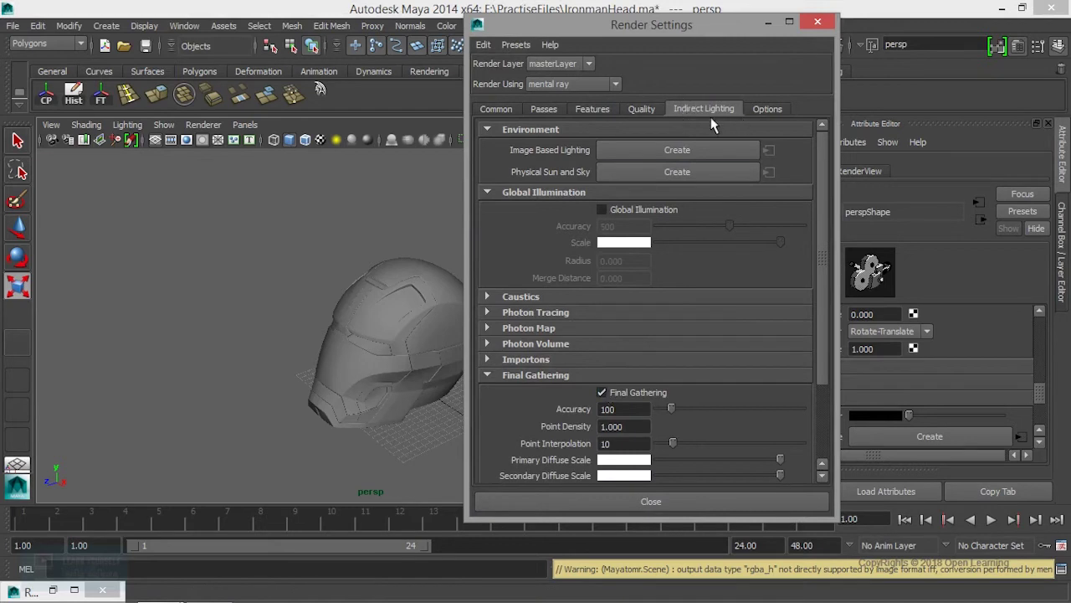
click(768, 23)
click(773, 48)
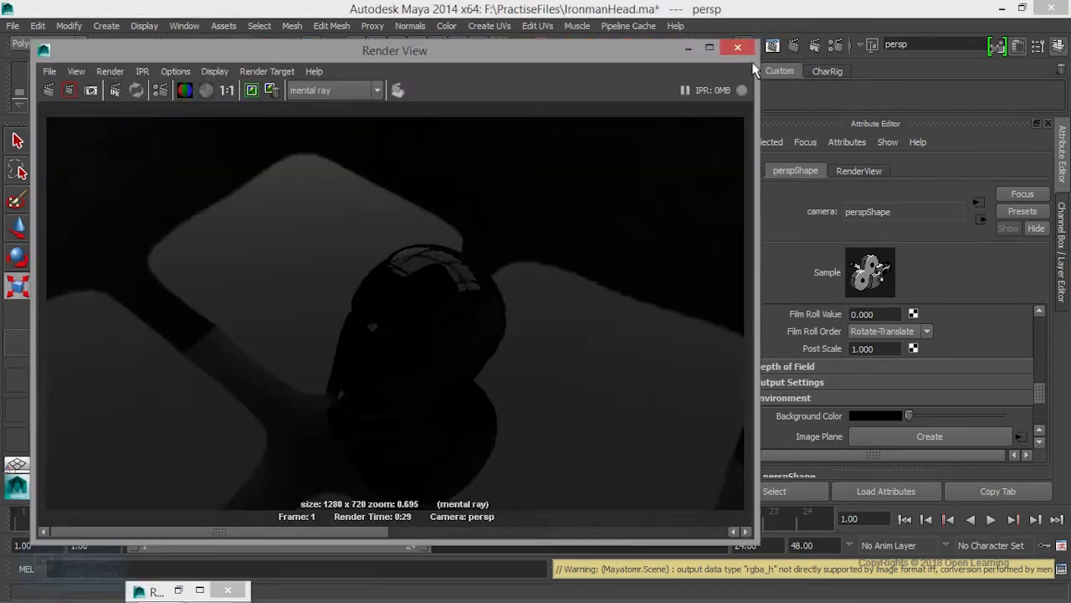
click(688, 48)
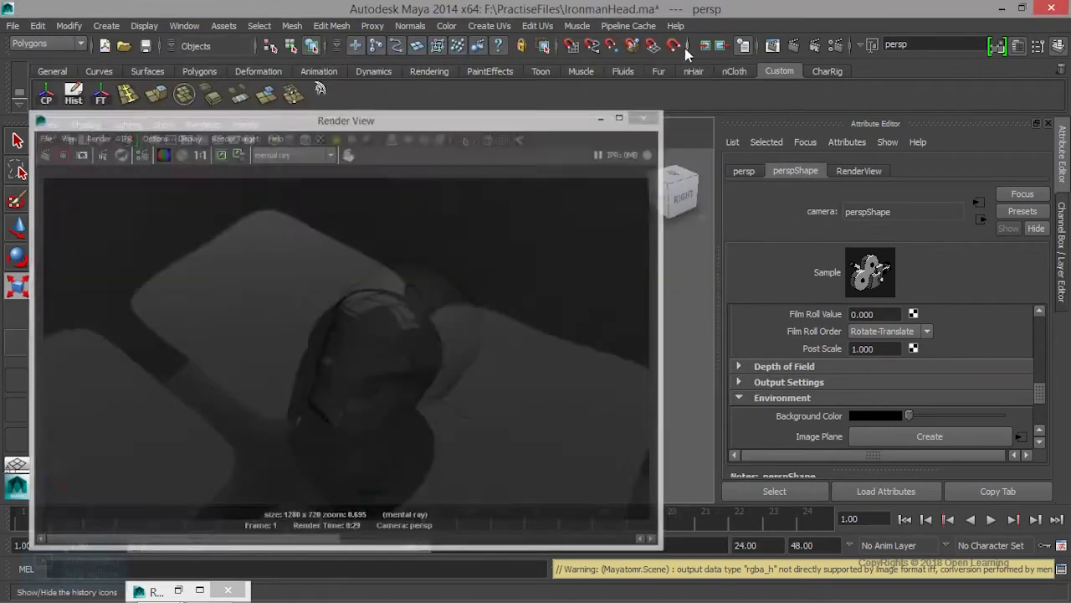
Inspect the HDRI dome from outside and inside, and recall the saved RenderView bookmark
scroll(430, 347, down, 5)
scroll(429, 347, up, 5)
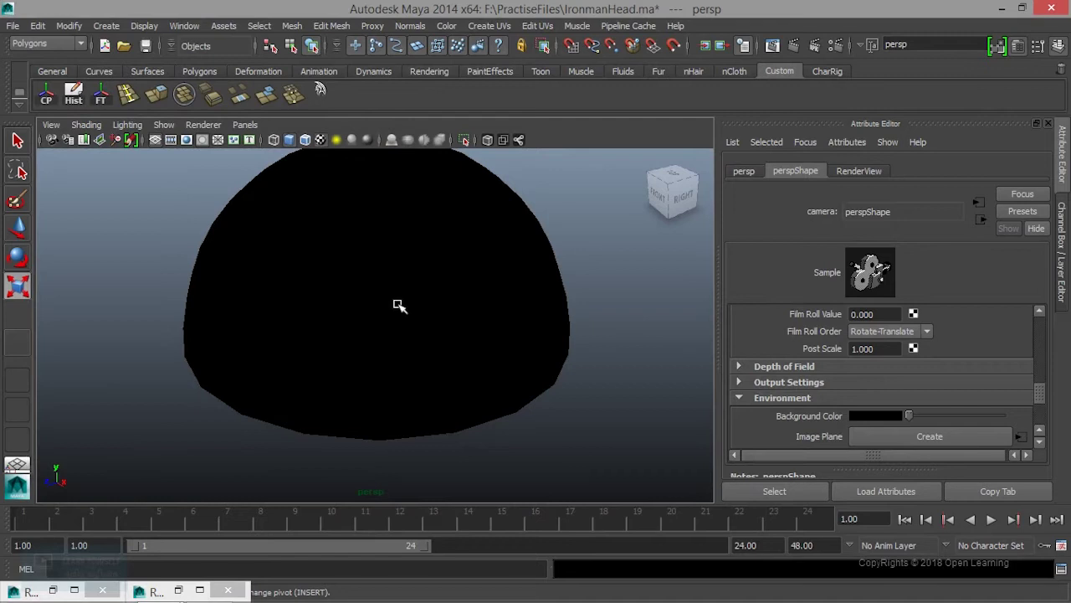
alt+drag(397, 304, 292, 291)
alt+right_drag(203, 294, 603, 384)
mouse_move(456, 272)
alt+mouse_down()
mouse_move(399, 265)
mouse_move(393, 252)
mouse_move(407, 385)
alt+mouse_up()
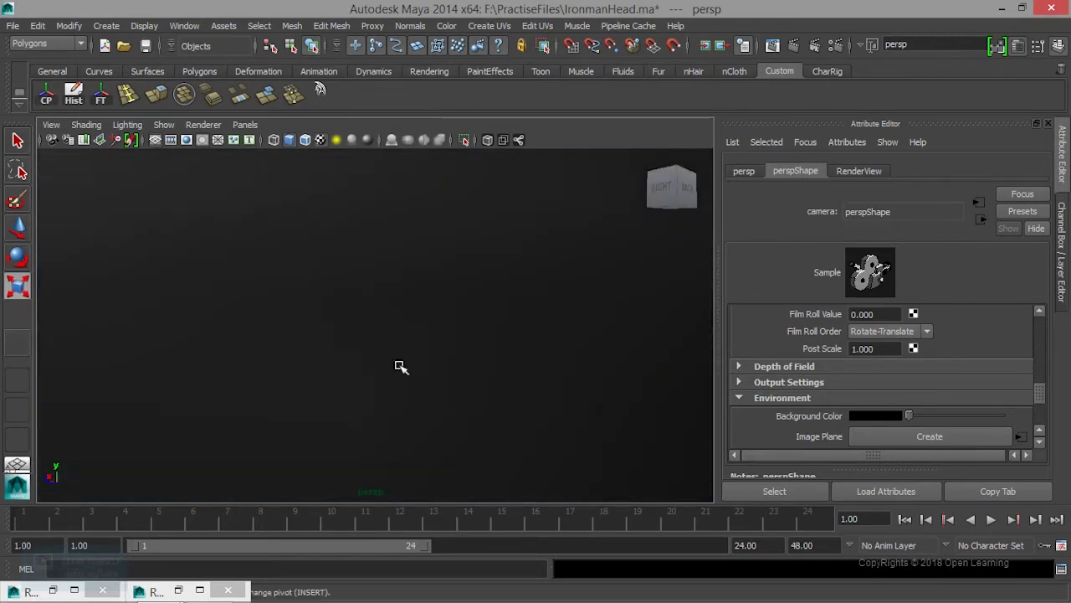
alt+drag(478, 343, 430, 342)
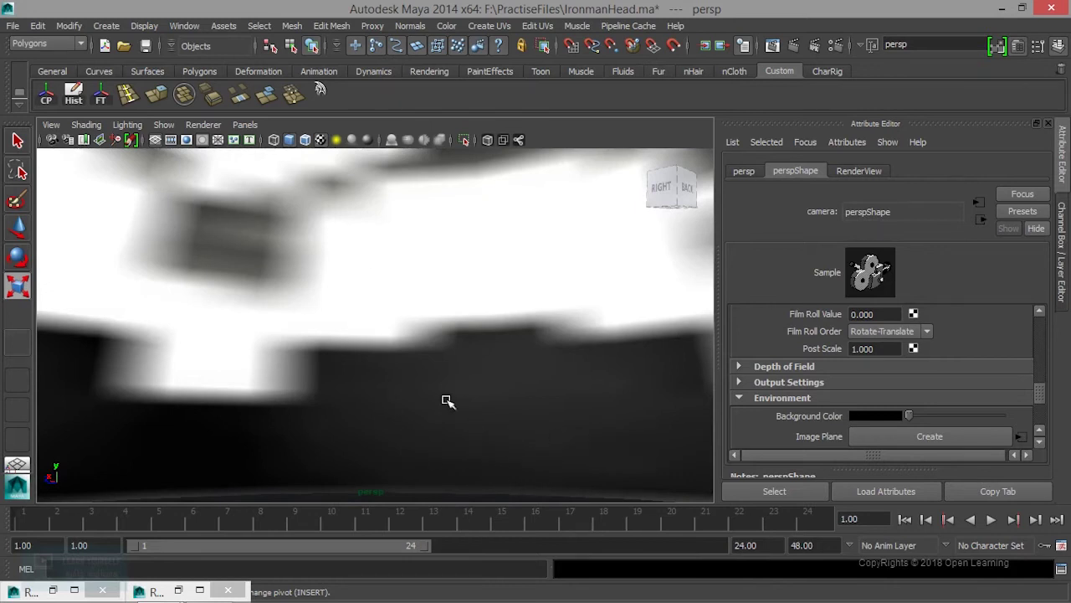
click(320, 94)
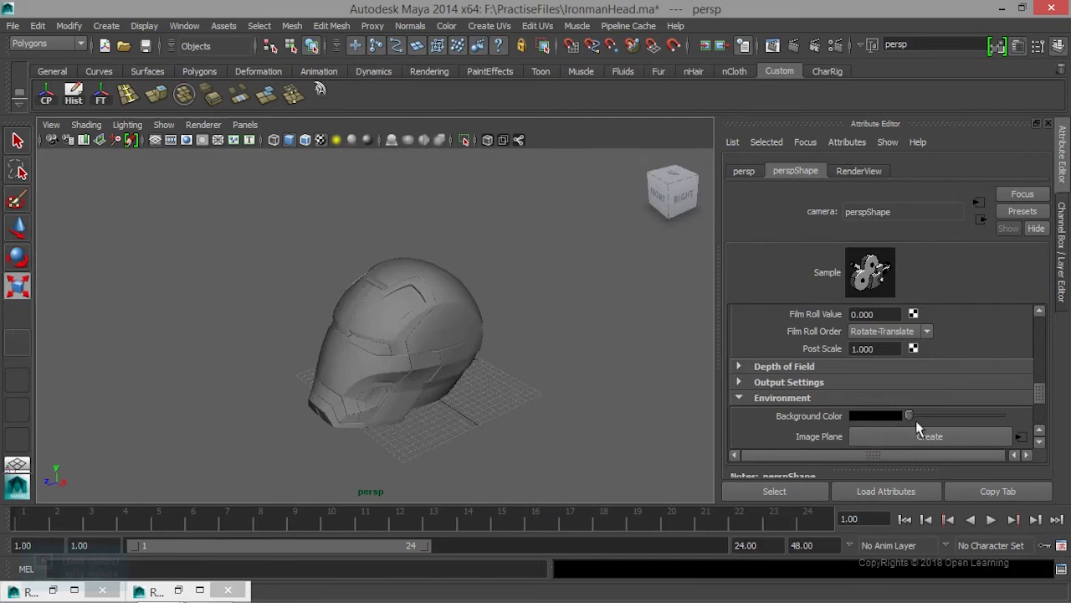
Render the perspective view with mental ray using Final Gathering, review the helmet's lighting, and minimize the Render View
click(772, 45)
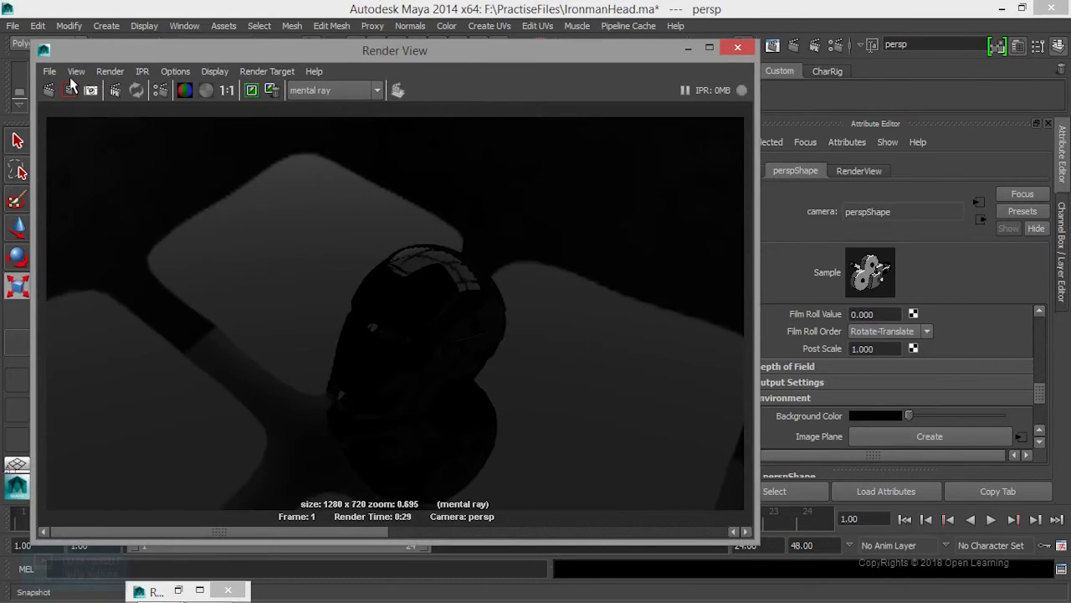
click(49, 92)
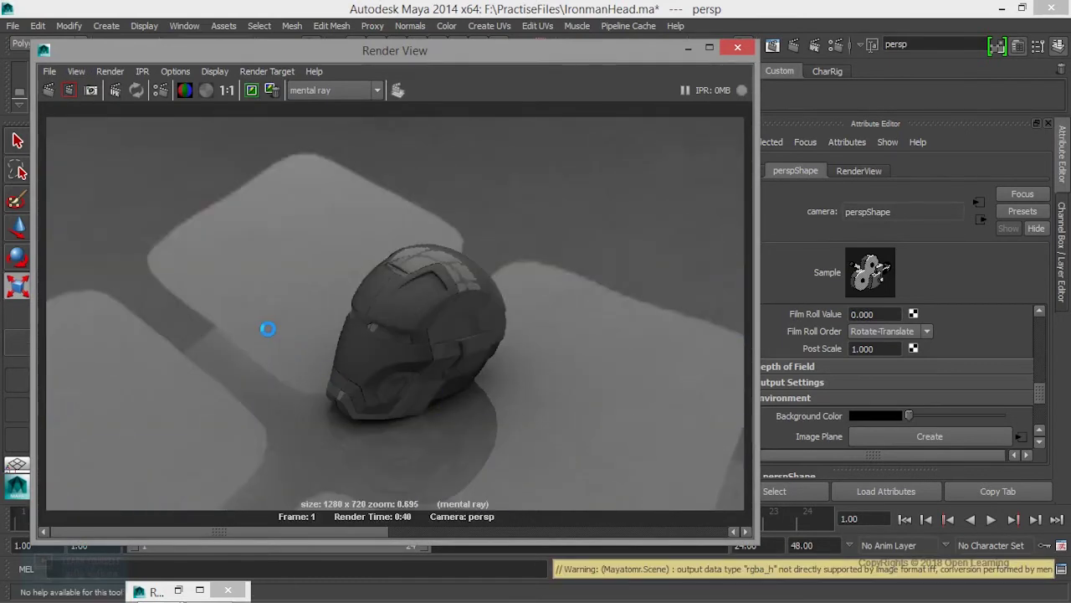
key(XF86MonBrightnessUp)
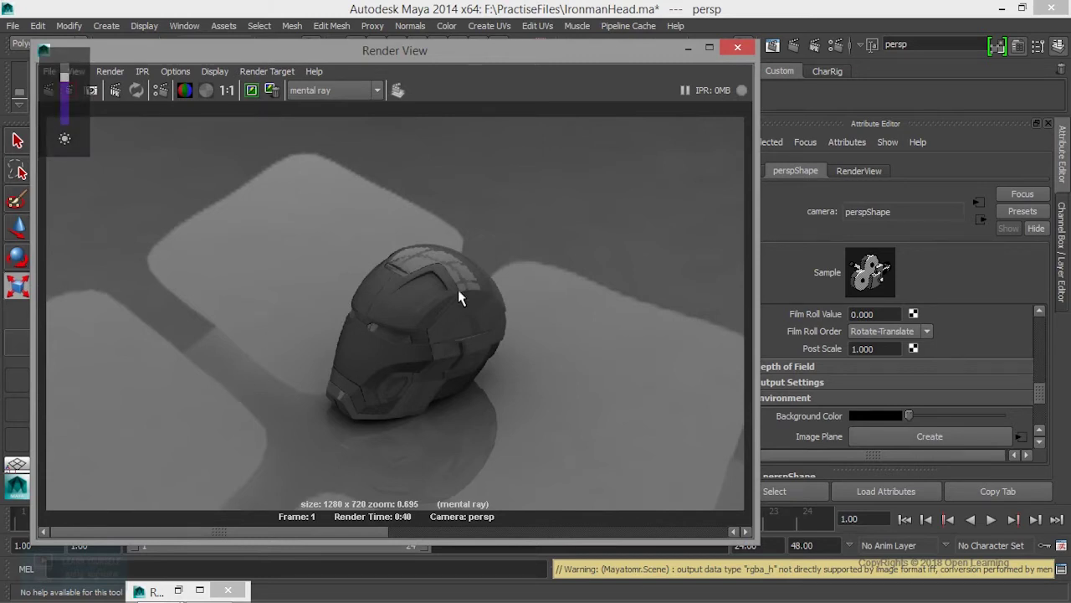
click(687, 48)
Set the ground plane's mia_material_x1 reflection glossiness to 0.68 and its glossy samples to 35
scroll(454, 276, down, 8)
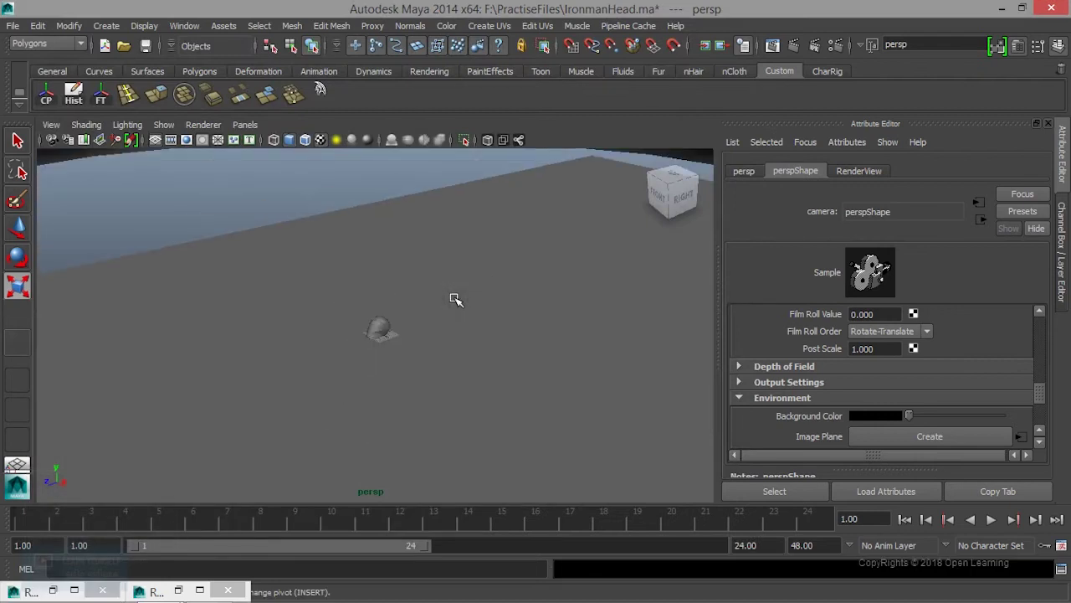
scroll(454, 299, down, 2)
scroll(455, 298, up, 3)
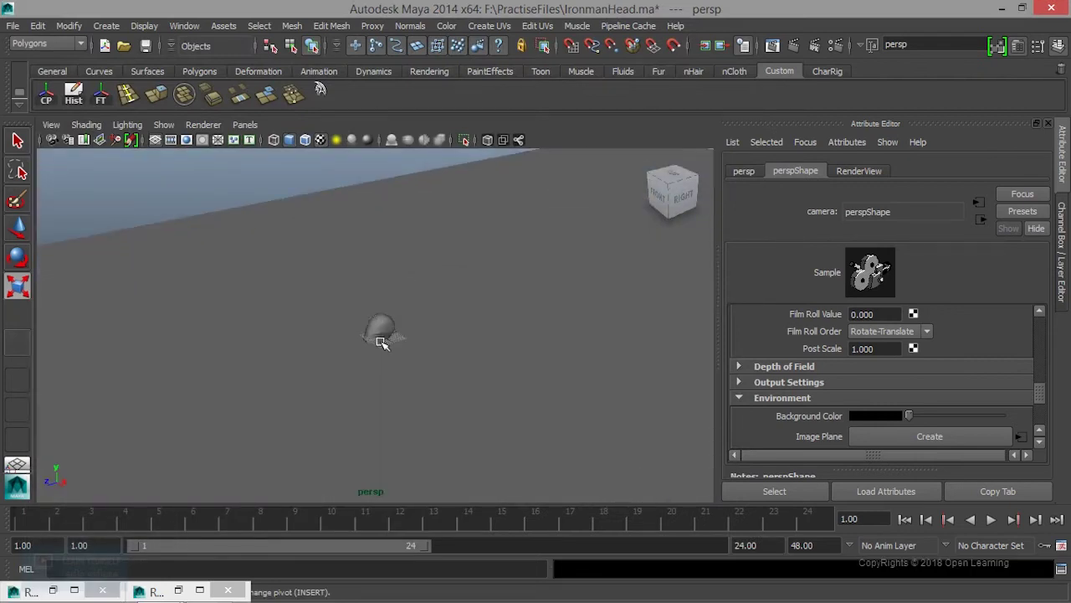
click(771, 44)
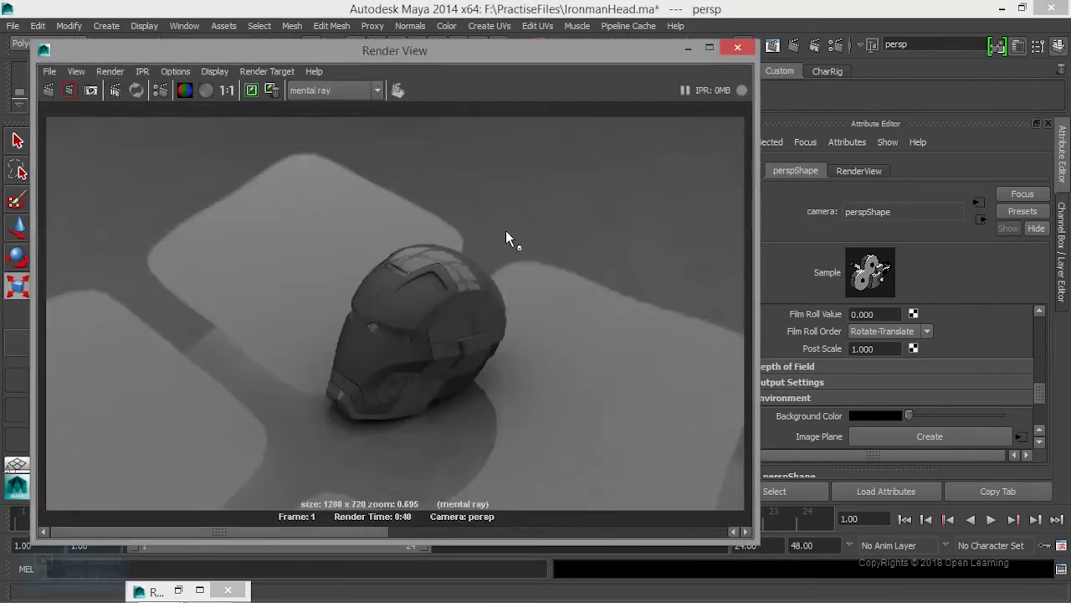
click(688, 47)
click(624, 325)
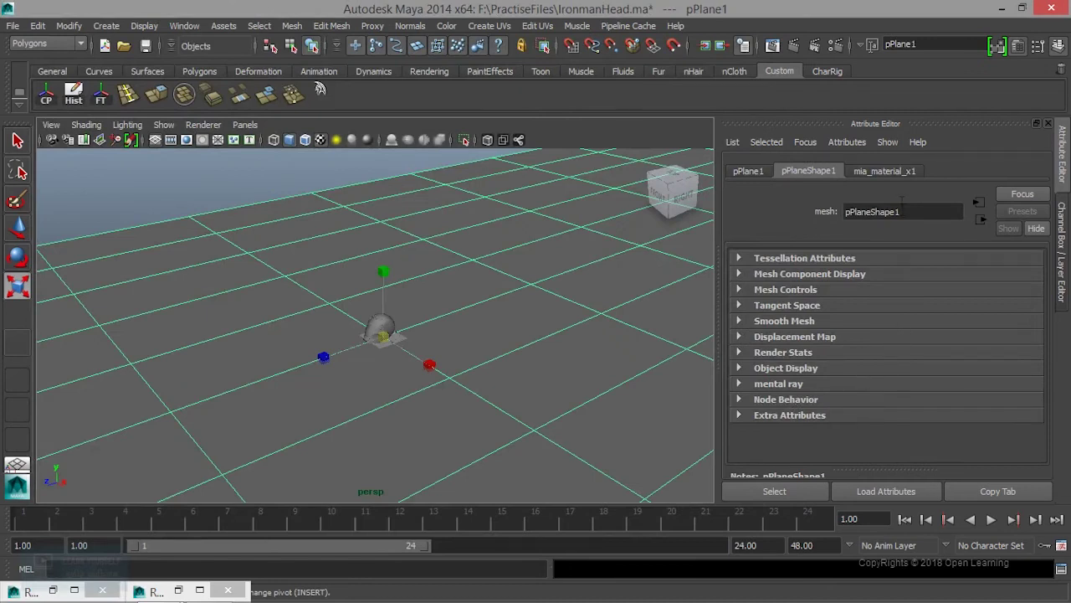
click(898, 172)
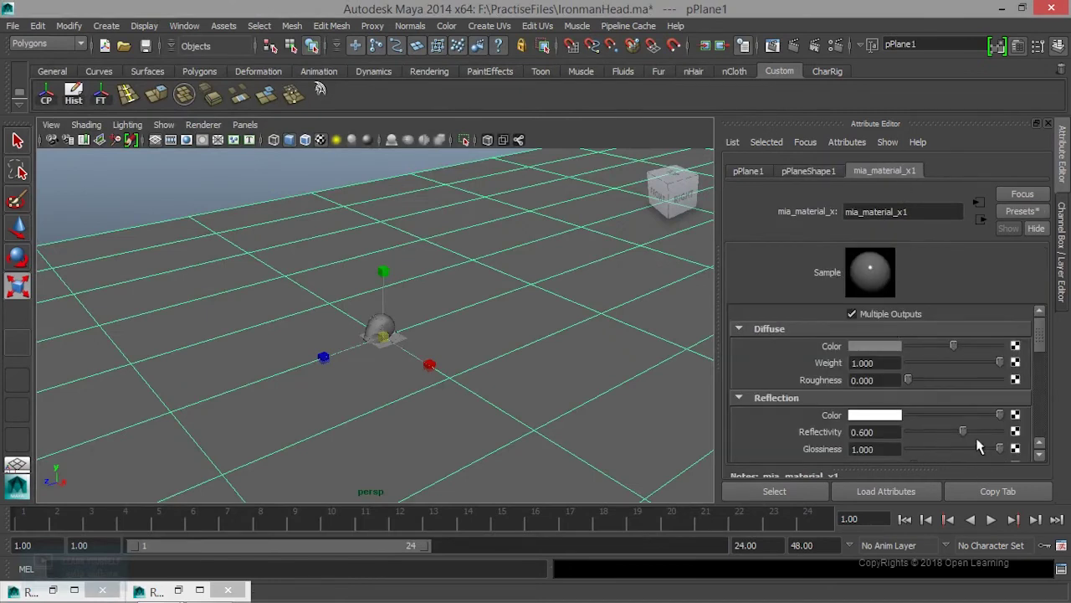
drag(993, 453, 967, 461)
scroll(955, 451, down, 2)
click(870, 419)
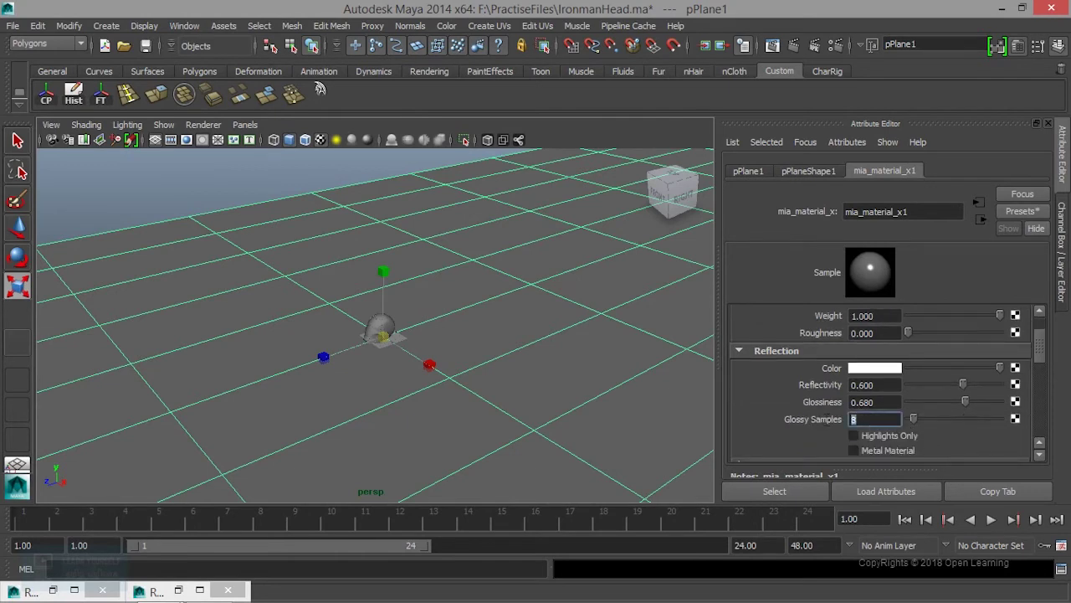
text(35)
Lower the ground material's reflection glossiness to 0.586 while checking the previous render
click(772, 45)
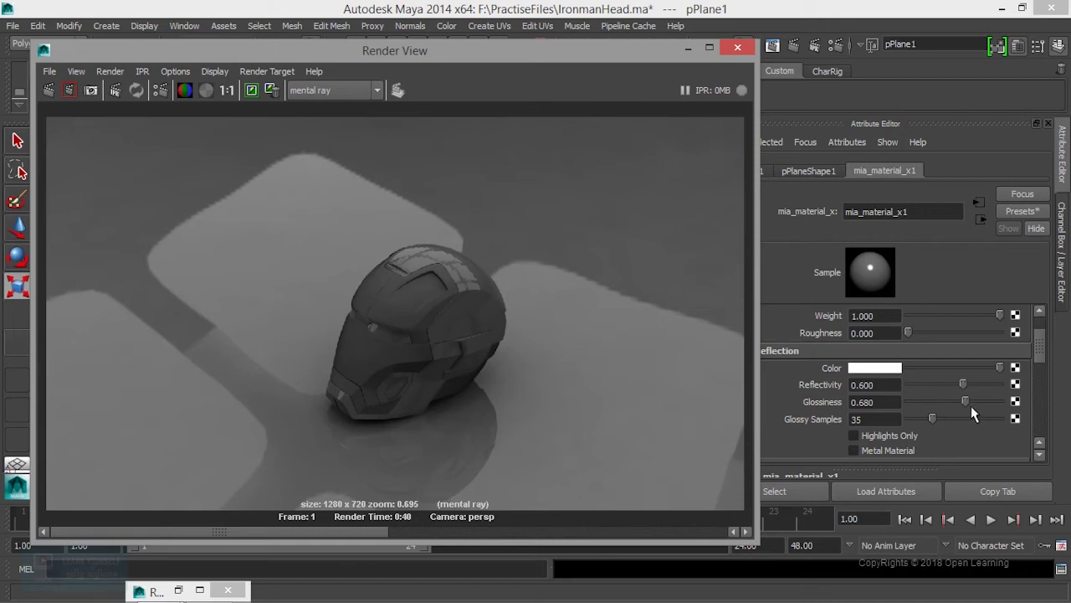
drag(965, 401, 954, 401)
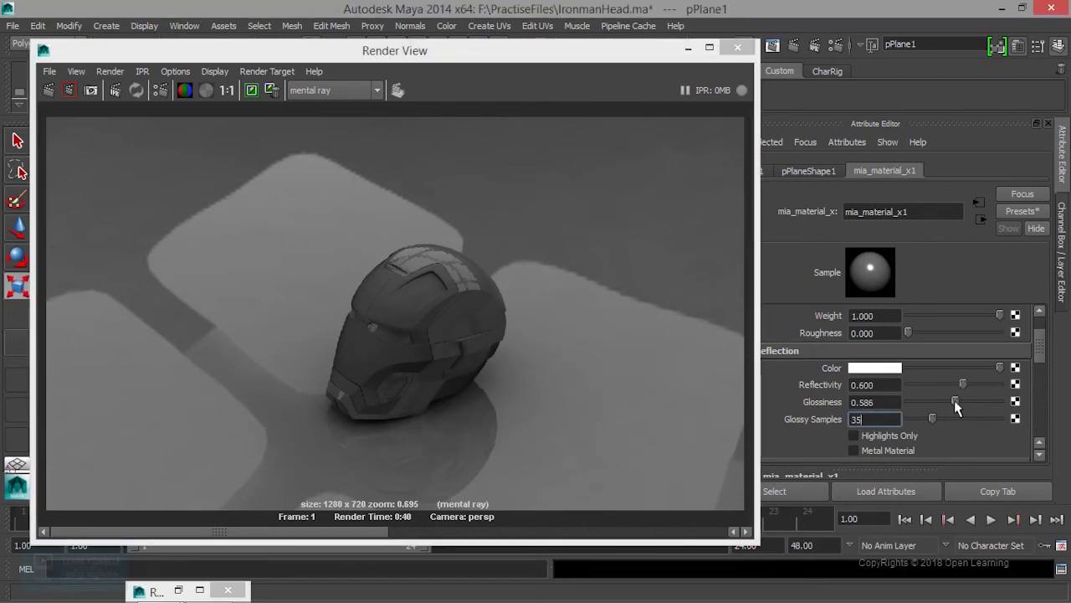
click(687, 49)
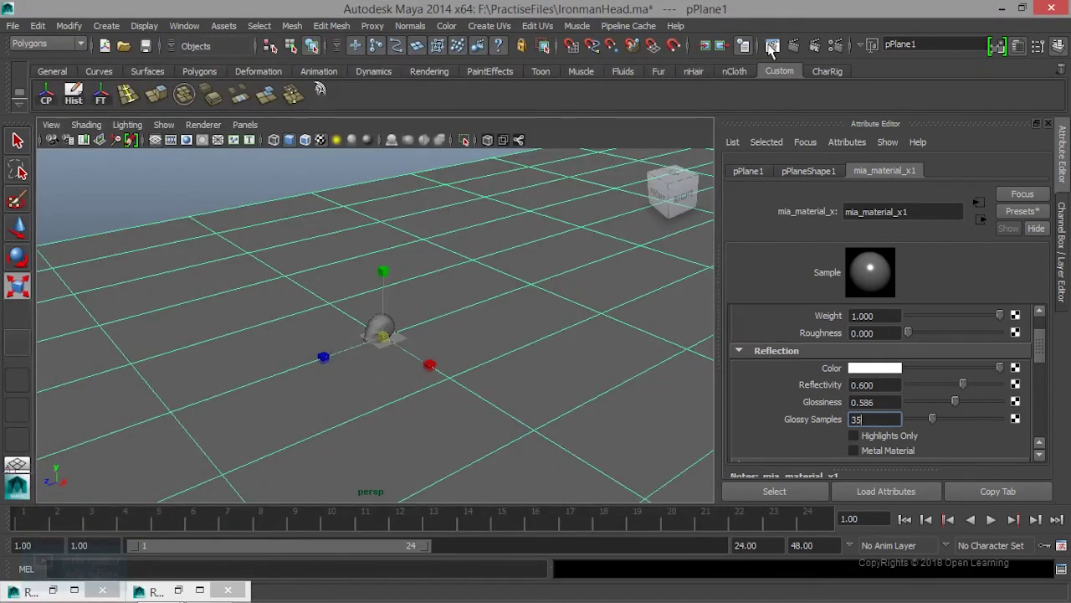
click(26, 591)
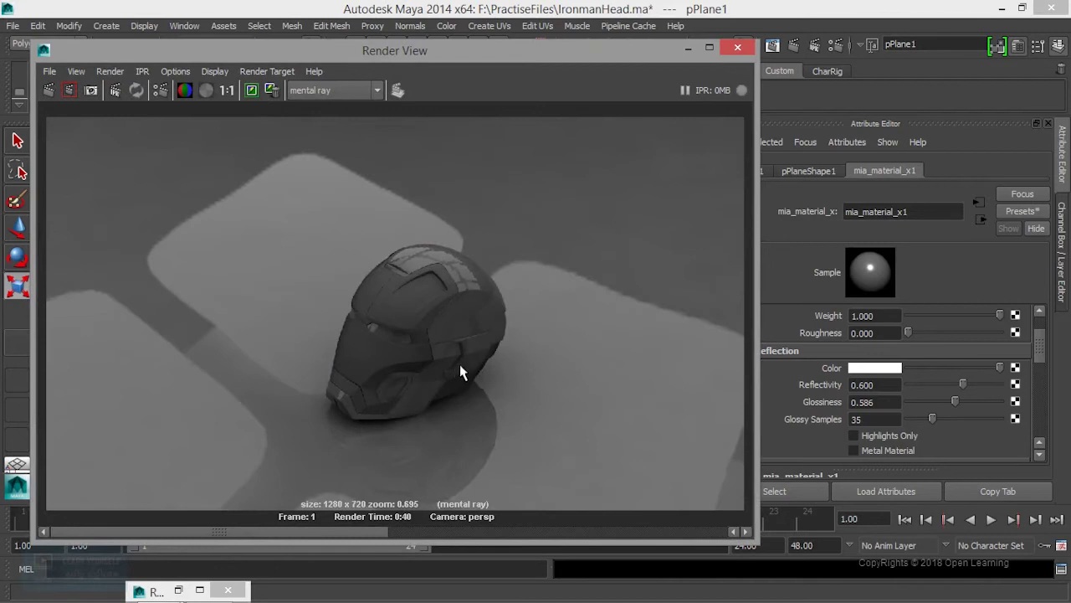
click(688, 48)
Create an area light and scale it up well beyond the size of the helmet
click(107, 25)
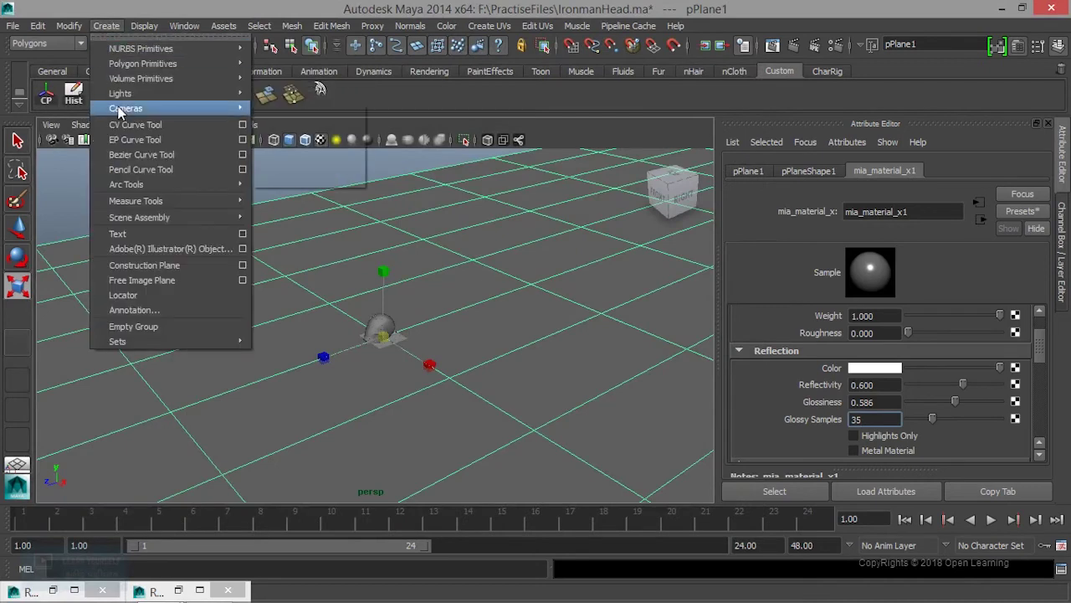
mouse_move(124, 94)
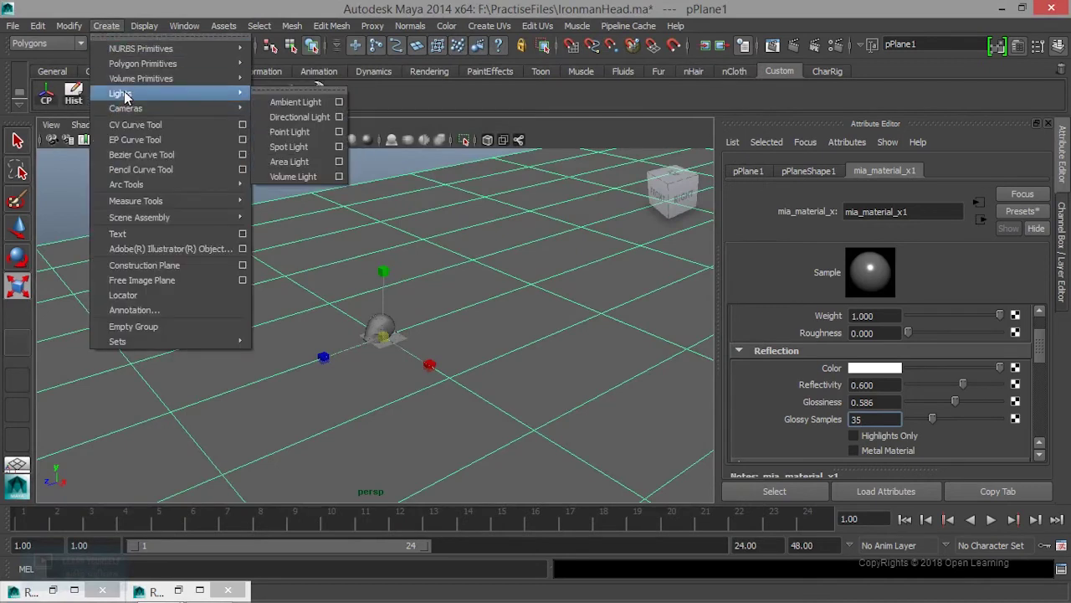
click(288, 161)
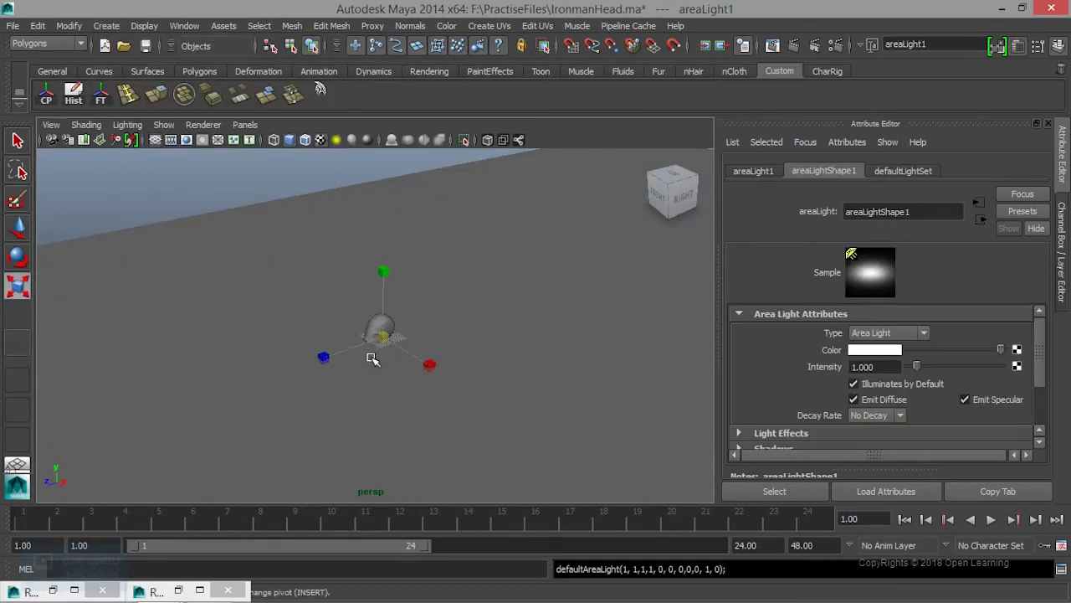
drag(549, 356, 599, 358)
alt+drag(418, 342, 416, 363)
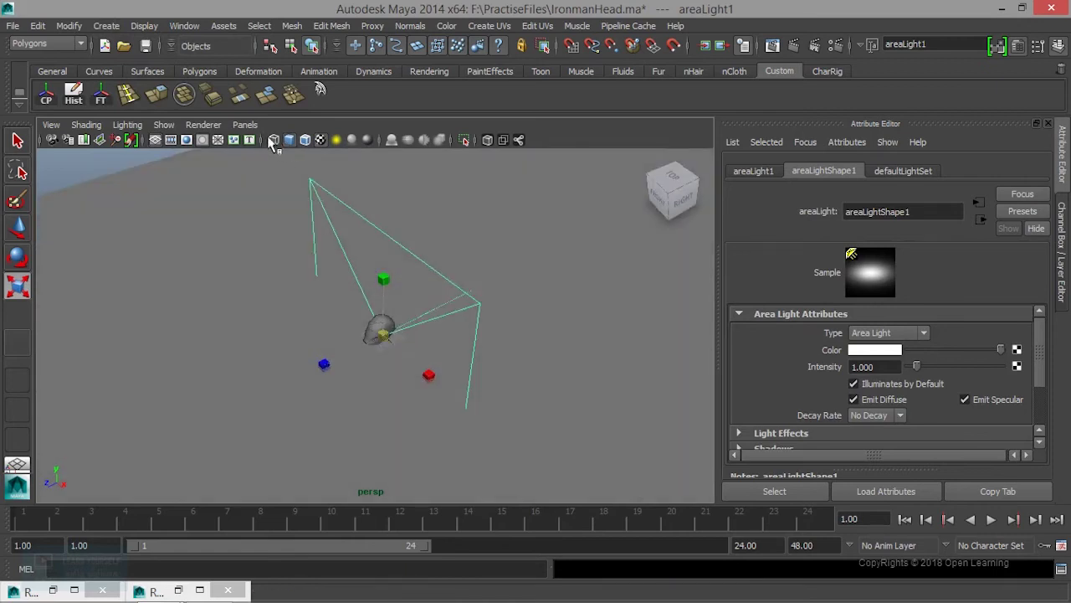
Look through the area light and position it high above the helmet, aimed down with the helmet centred
click(244, 124)
click(288, 179)
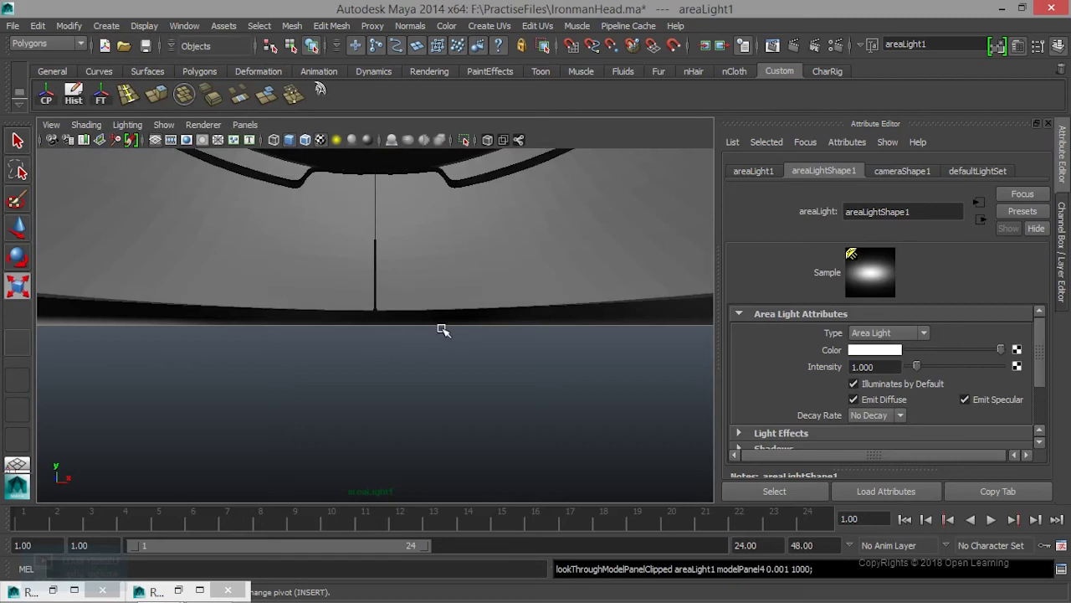
alt+right_drag(443, 330, 134, 327)
alt+drag(410, 342, 275, 368)
alt+right_drag(377, 367, 92, 366)
alt+drag(373, 359, 310, 378)
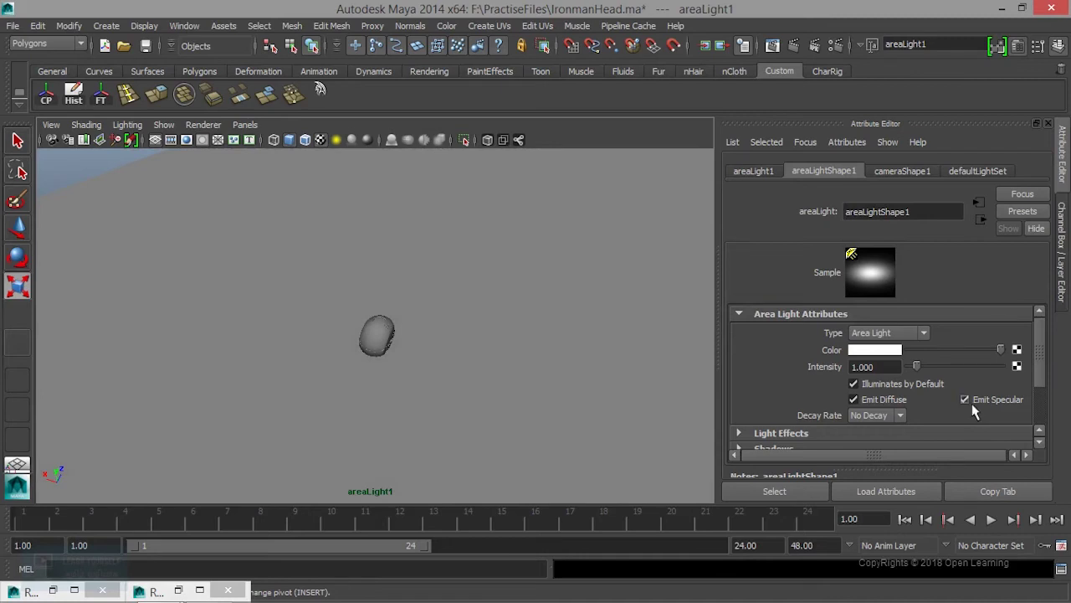
Turn off Emit Specular on the area light, and return to the persp camera at the saved RenderView bookmark
click(771, 46)
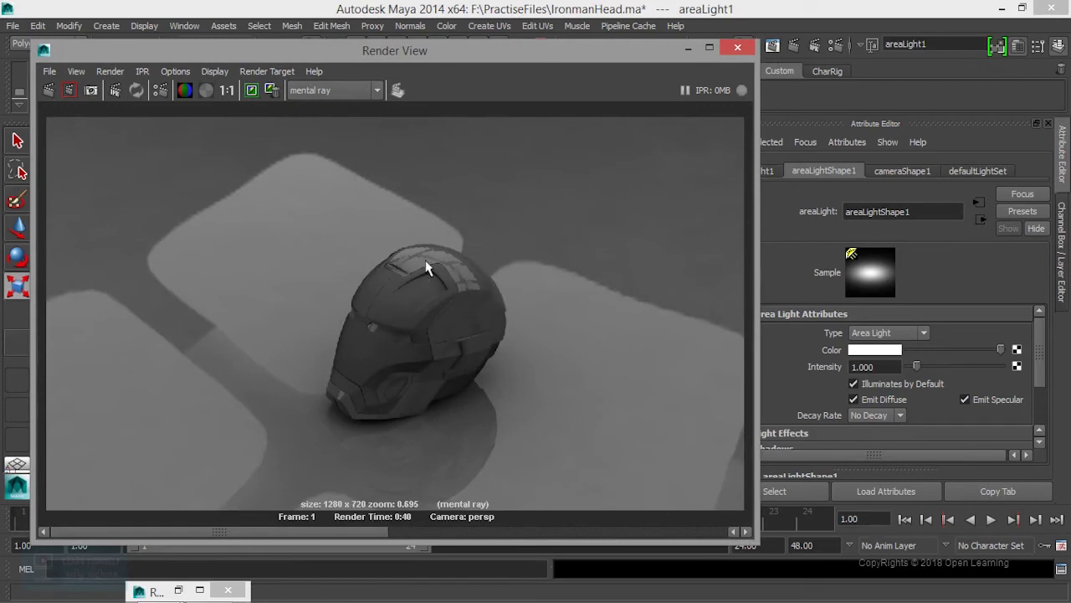
click(687, 49)
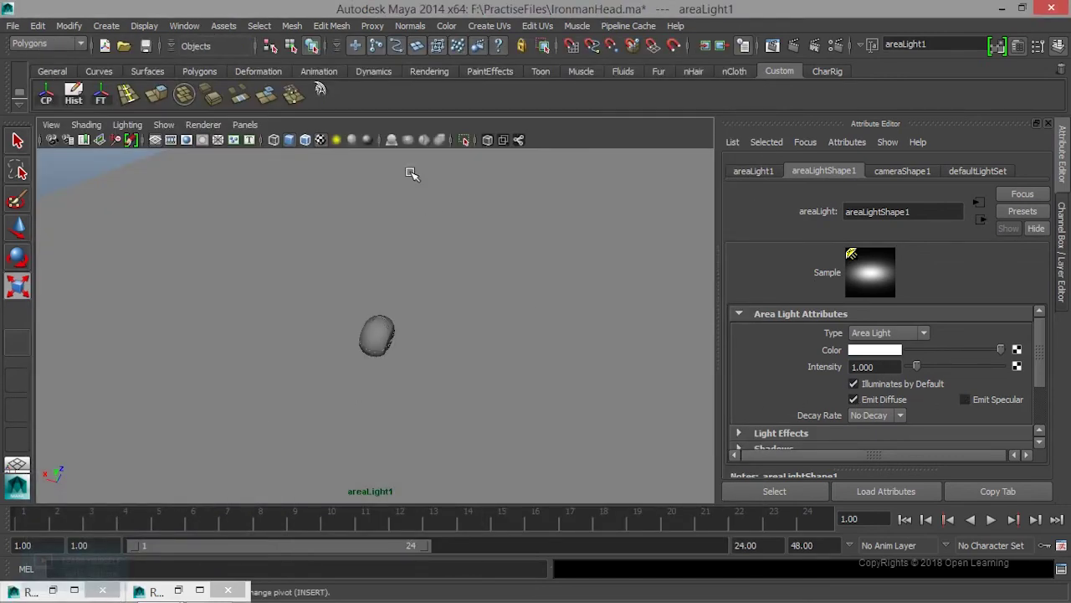
click(245, 125)
mouse_move(303, 141)
click(372, 141)
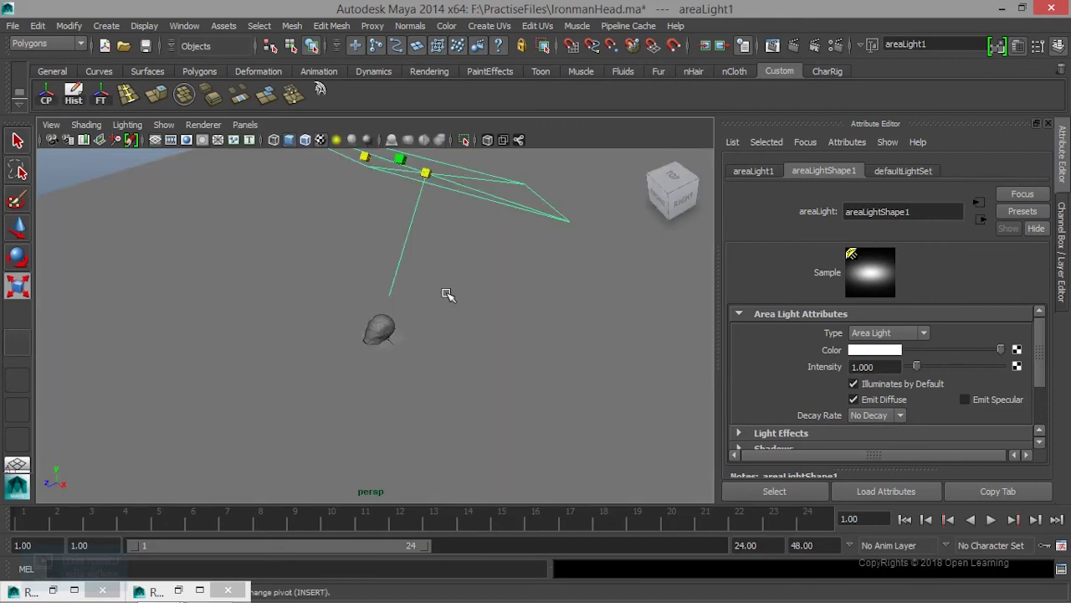
click(321, 89)
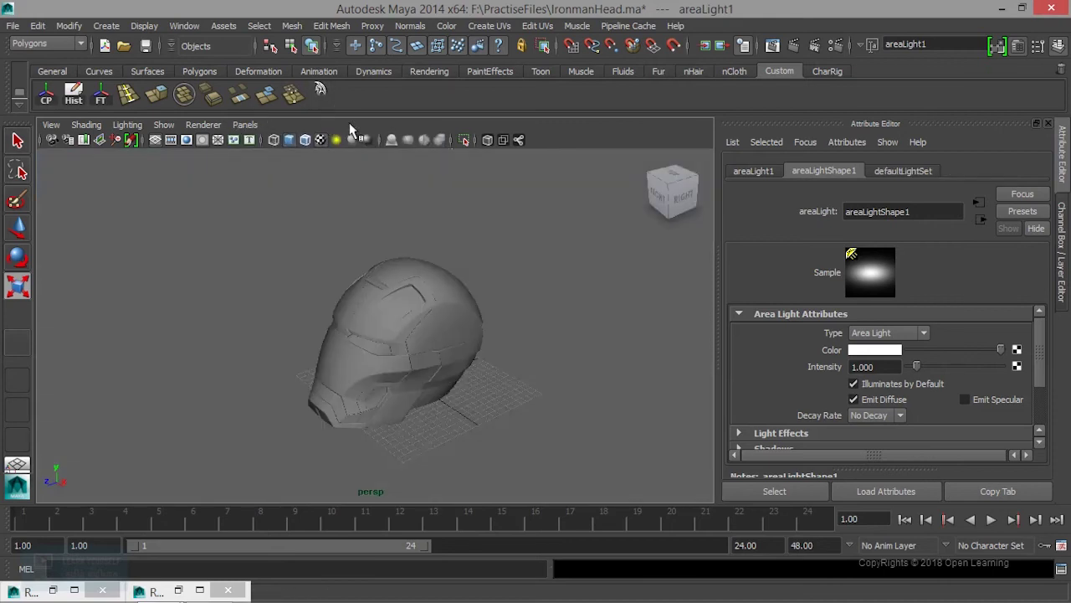
Keep the current image in the Render View and render the area-lit helmet with mental ray
click(771, 45)
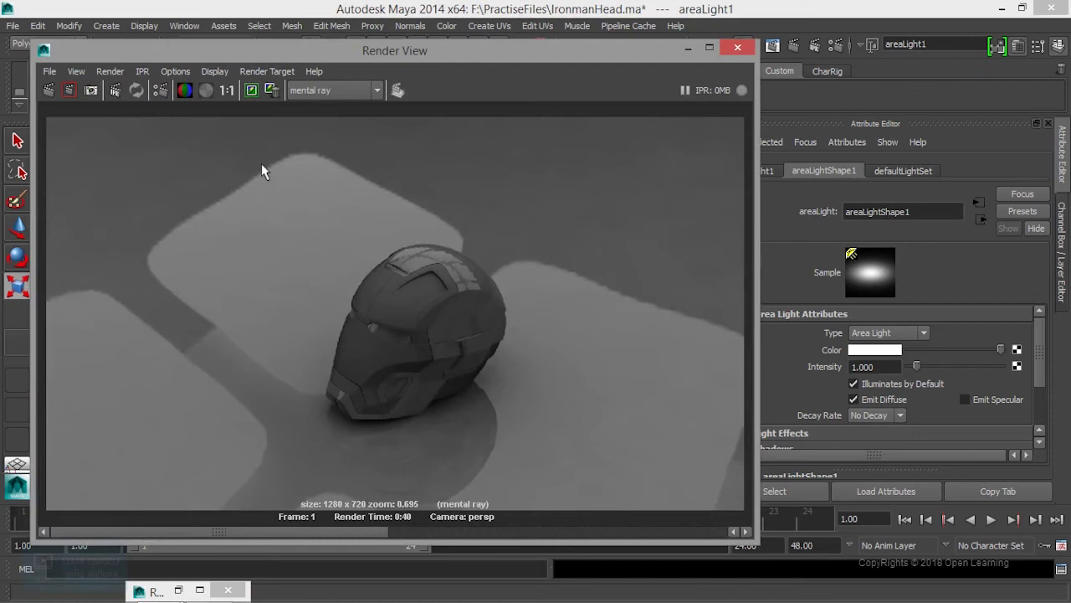
click(251, 89)
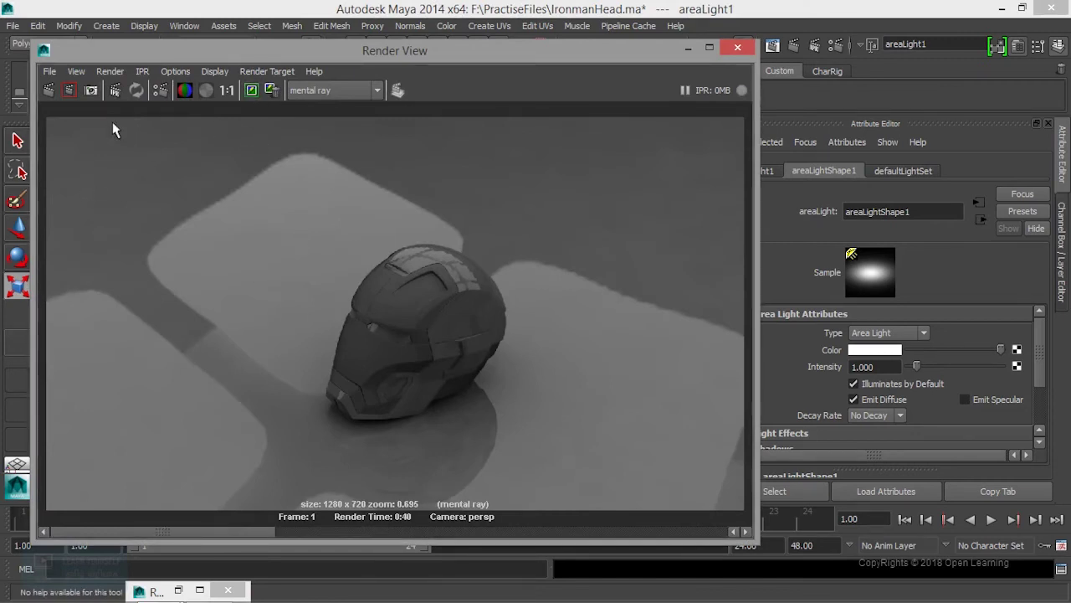
click(49, 90)
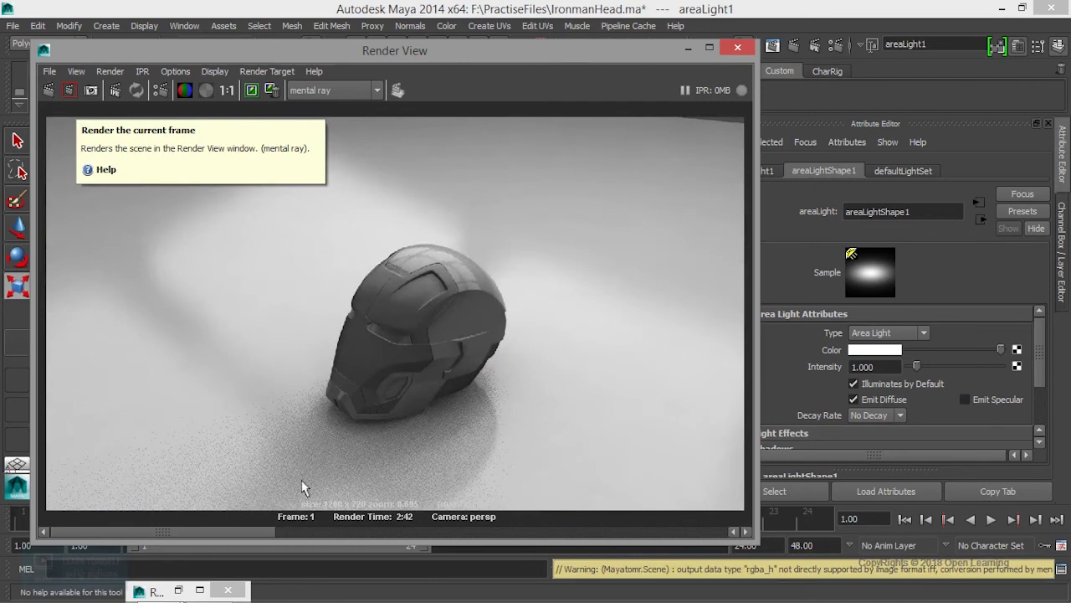
drag(225, 531, 303, 539)
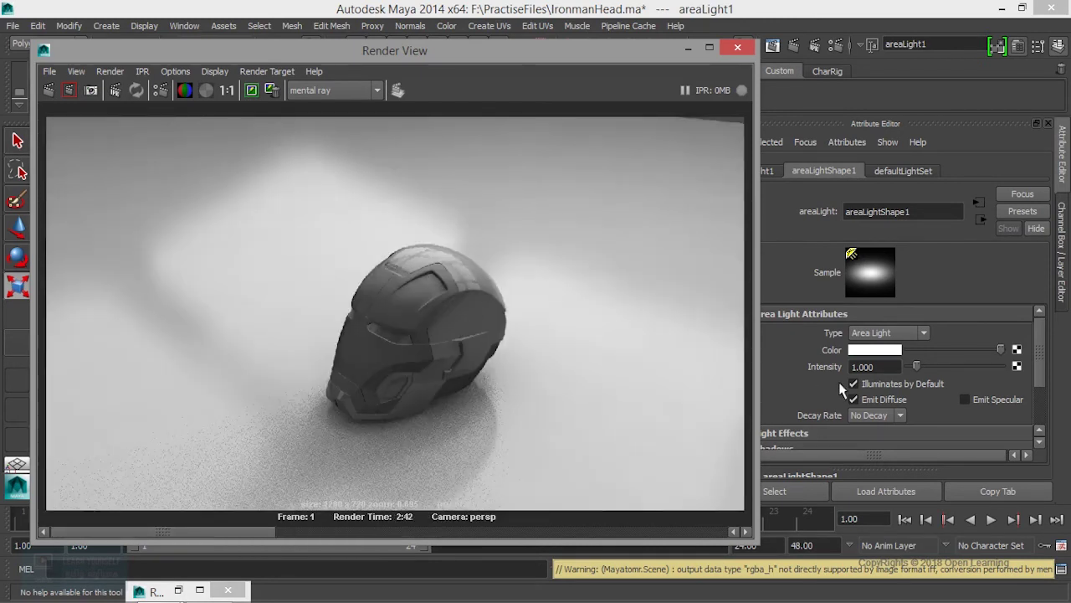
Set the area light's decay rate to Quadratic and its intensity to 10
click(883, 415)
click(883, 450)
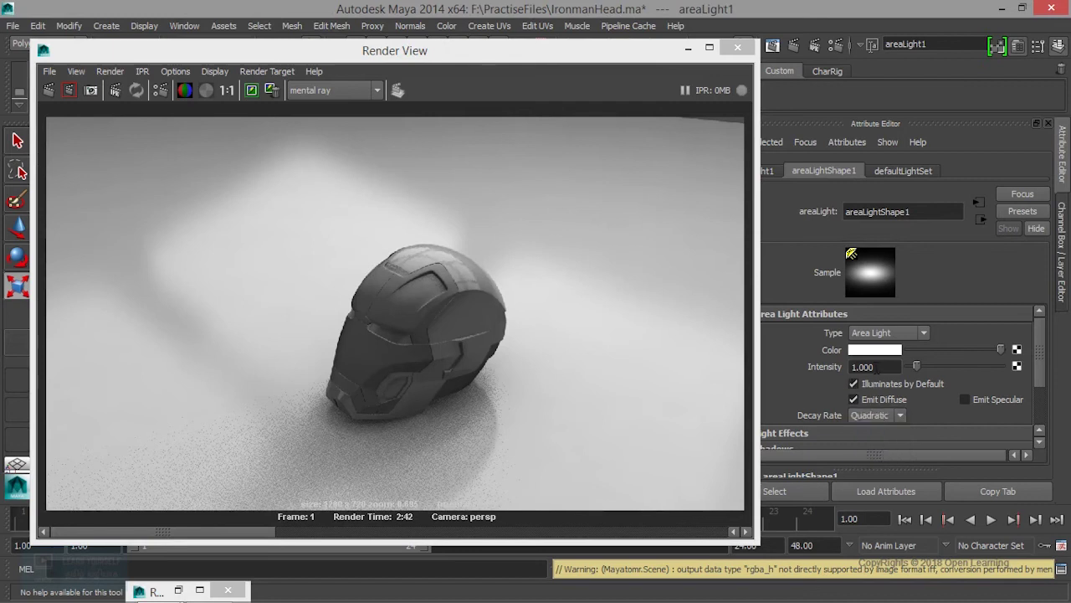
drag(880, 368, 797, 379)
text(10)
key(Return)
Compare the area-lit render with the kept image, checking the helmet's lighting and the floor shadow
drag(184, 535, 279, 531)
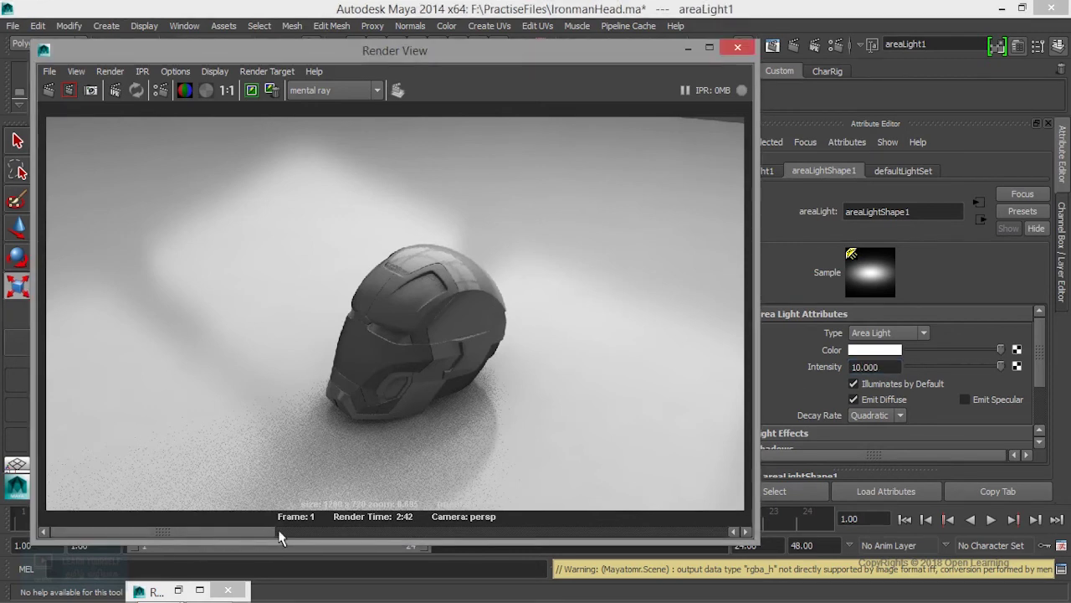
click(281, 532)
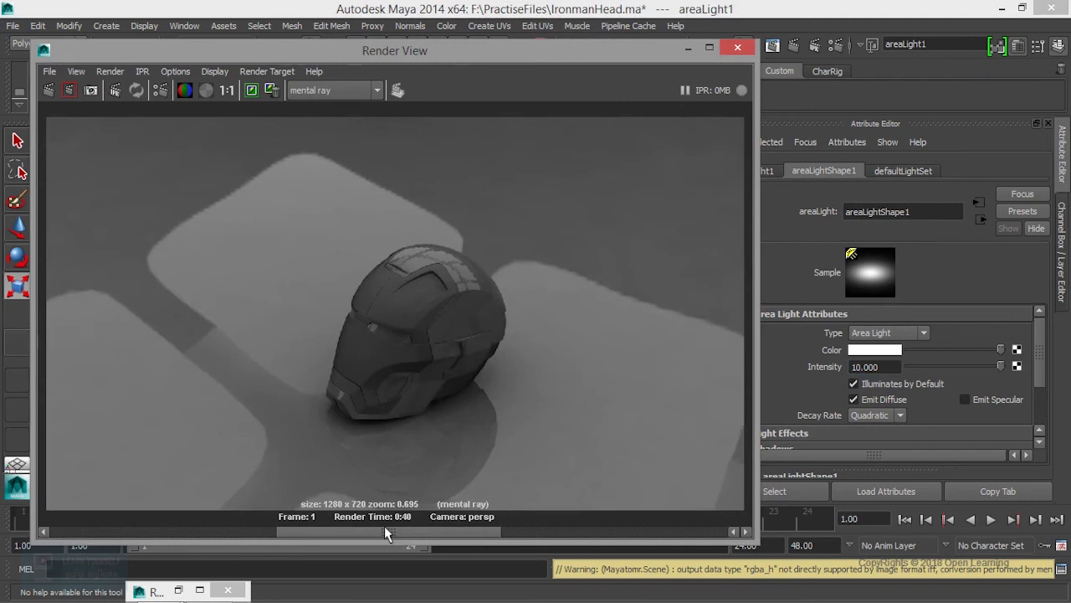
click(272, 532)
drag(214, 536, 260, 529)
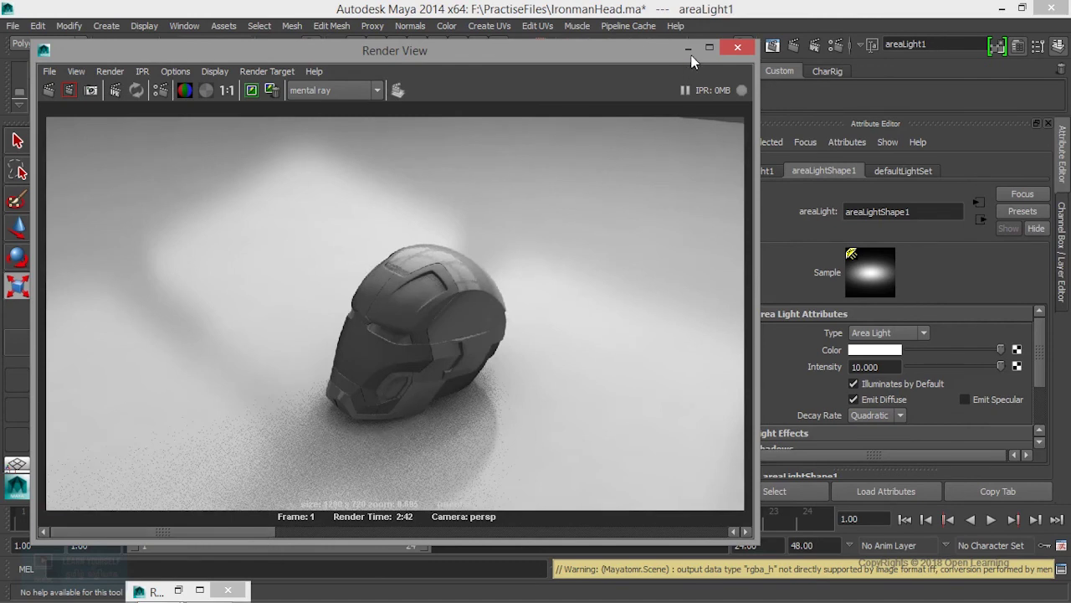
Set the area light's raytrace Shadow Rays to 25
drag(1041, 350, 1041, 410)
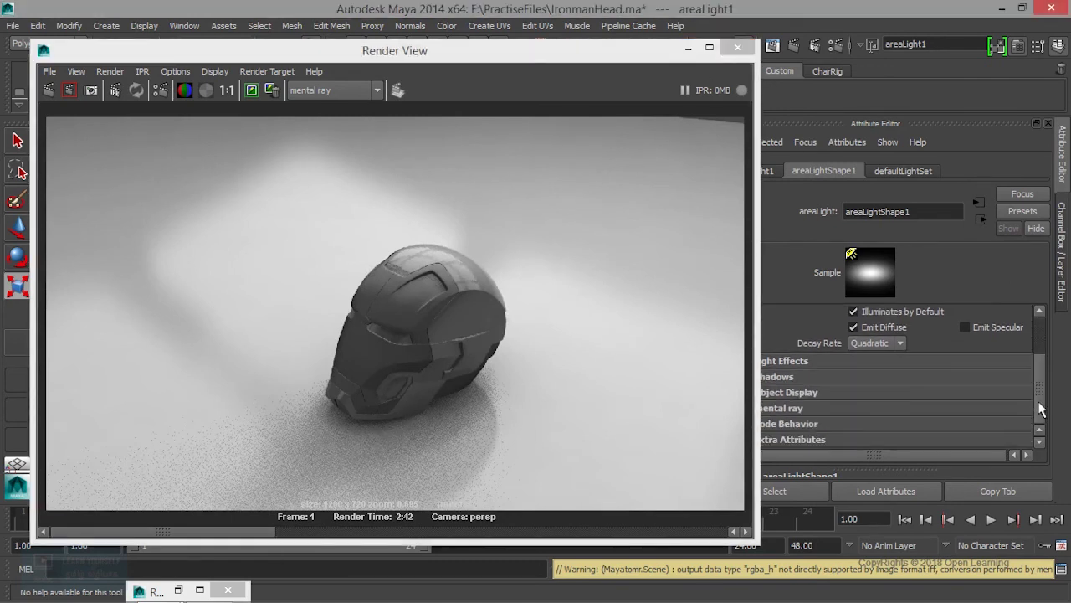
click(688, 48)
click(781, 376)
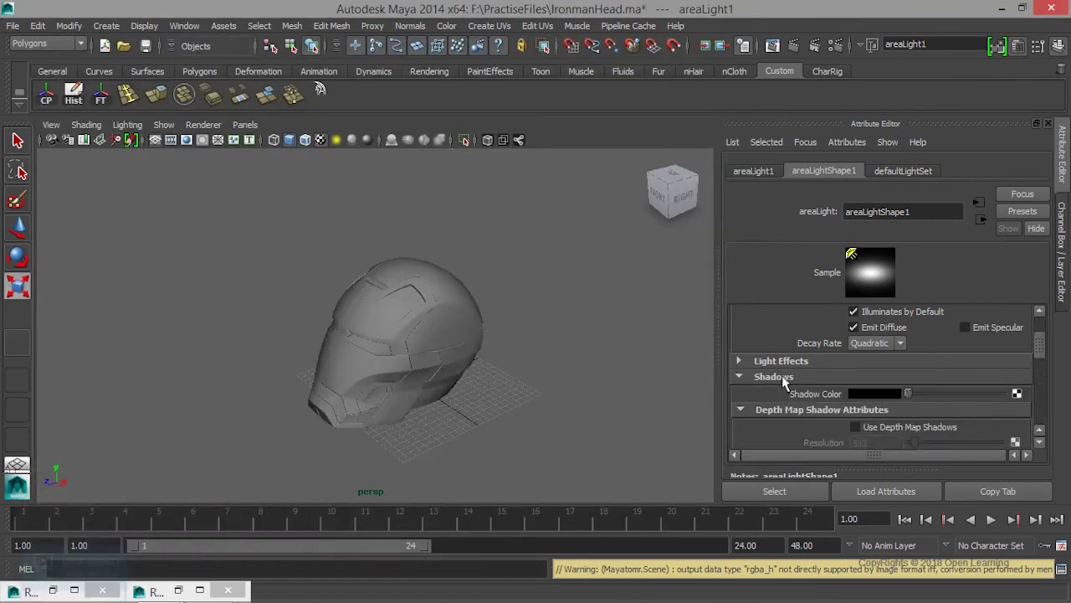
scroll(791, 383, down, 5)
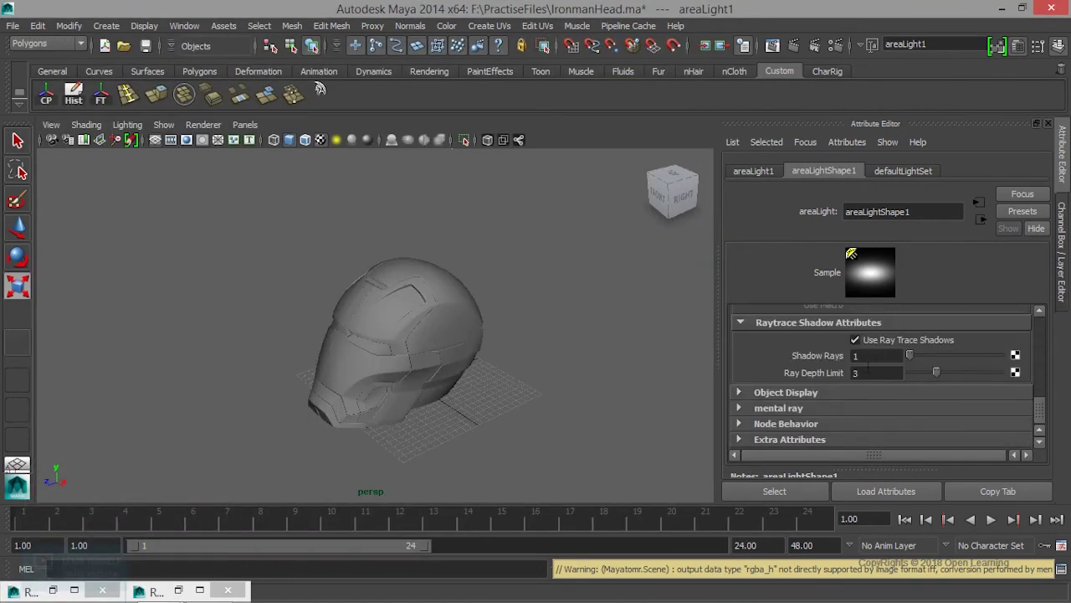
click(875, 356)
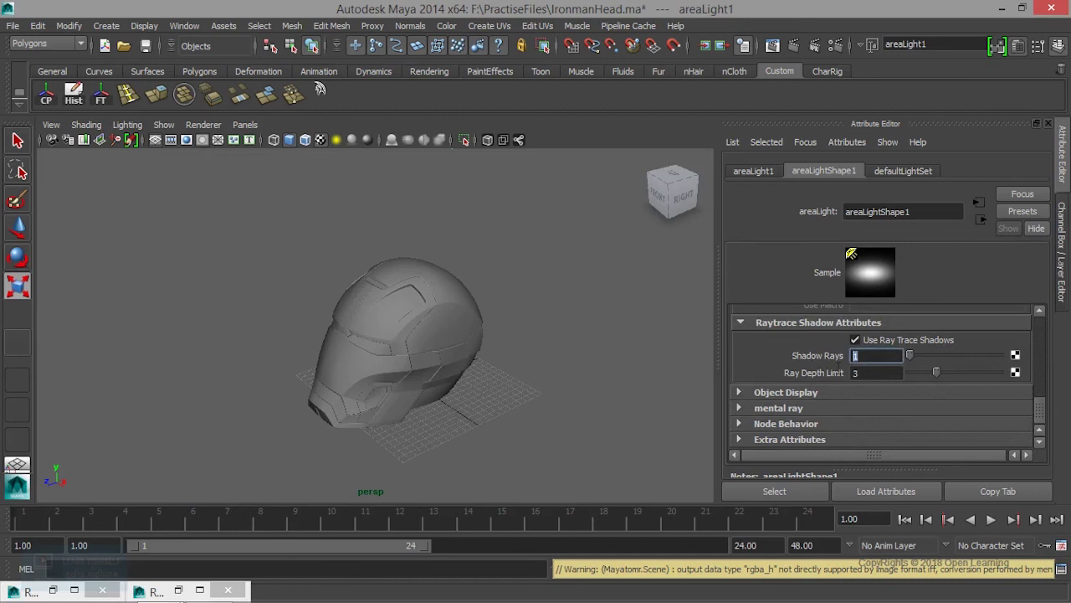
click(772, 45)
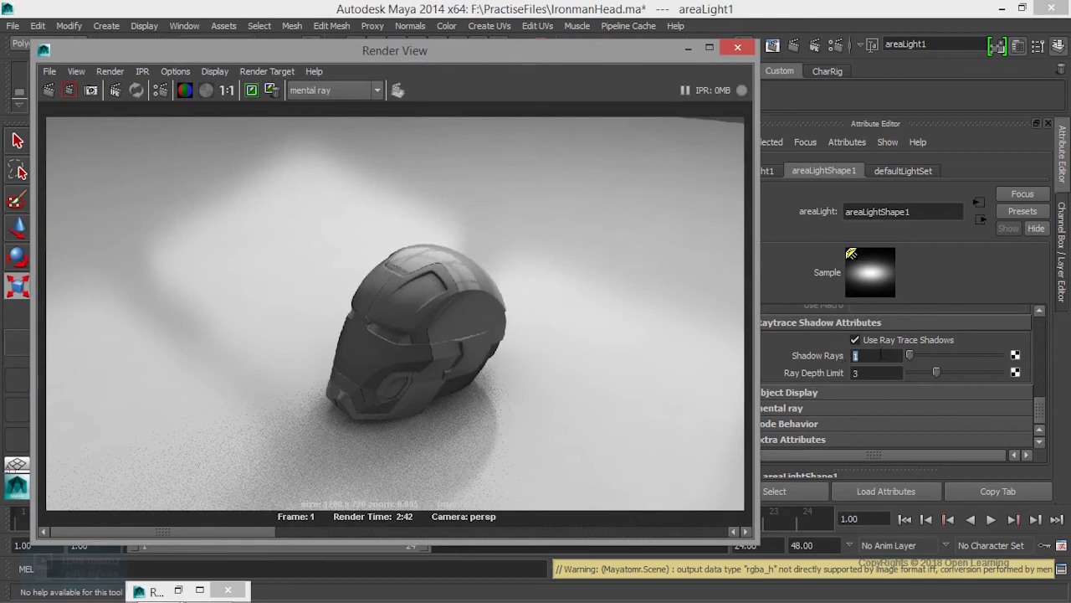
drag(881, 355, 838, 356)
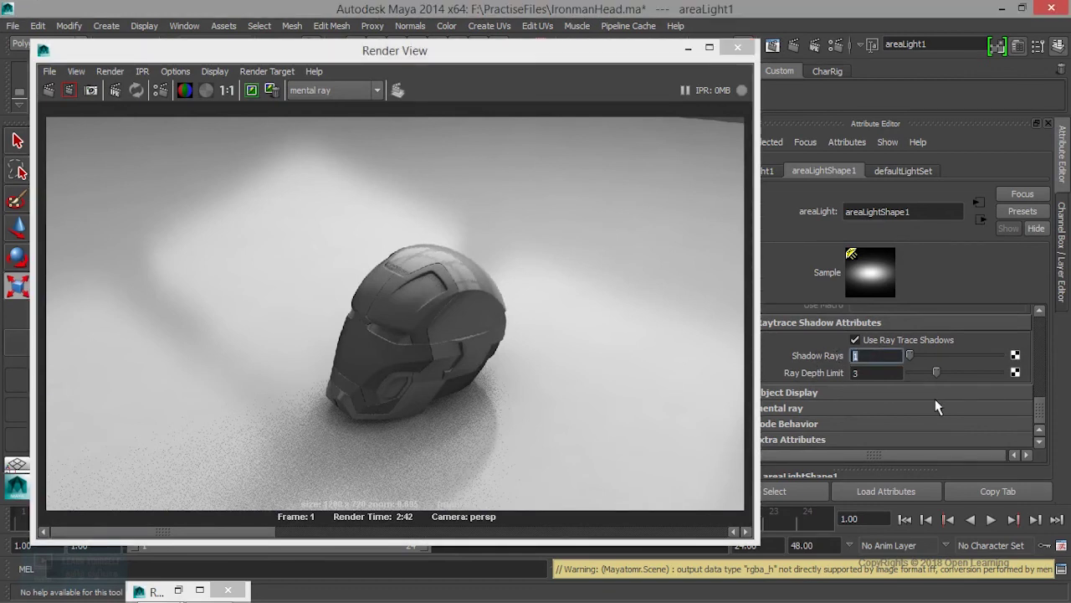
text(25)
key(Return)
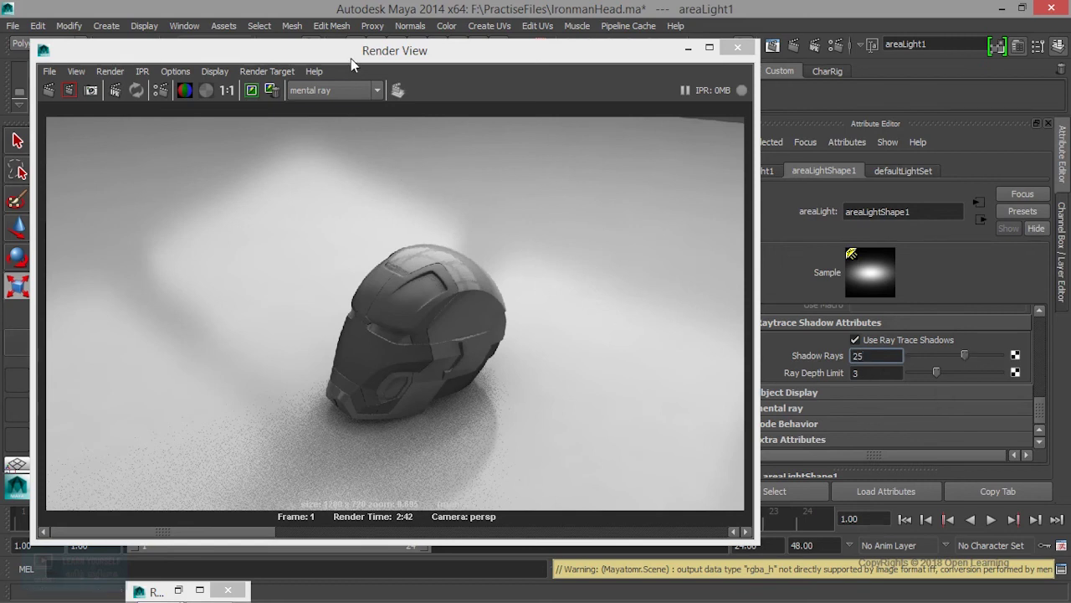
Keep the grainy-shadow render for comparison and re-render the perspective view with mental ray using the new Shadow Rays setting
drag(352, 55, 327, 42)
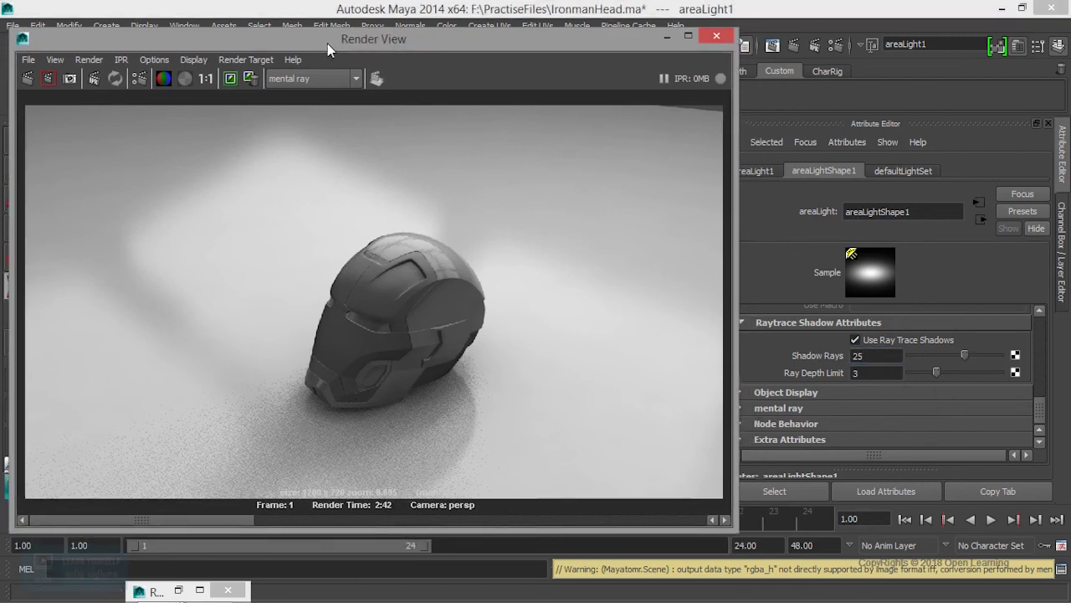
click(228, 78)
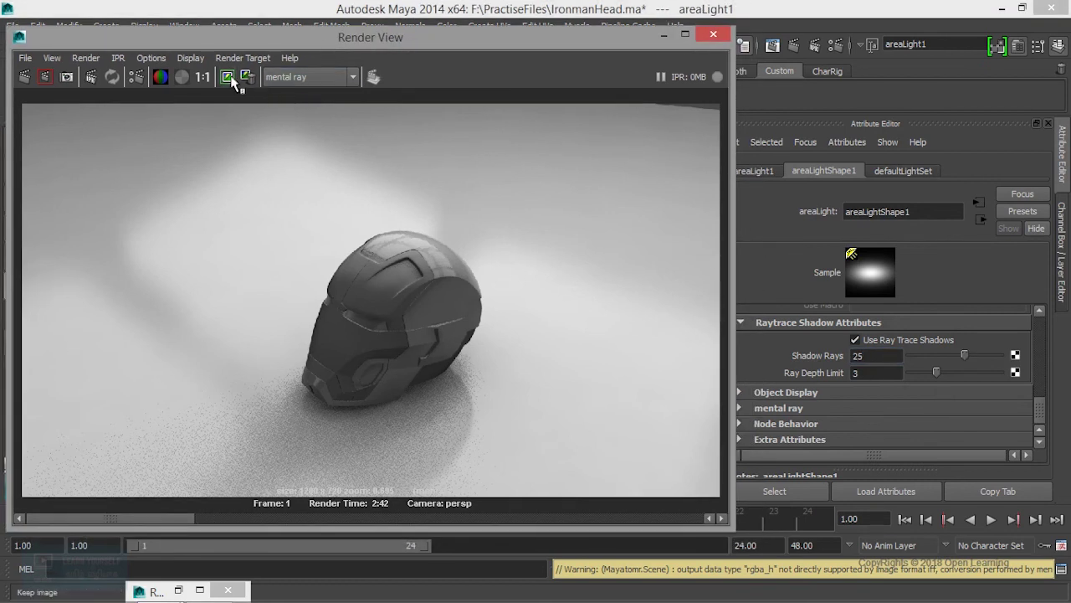
click(25, 78)
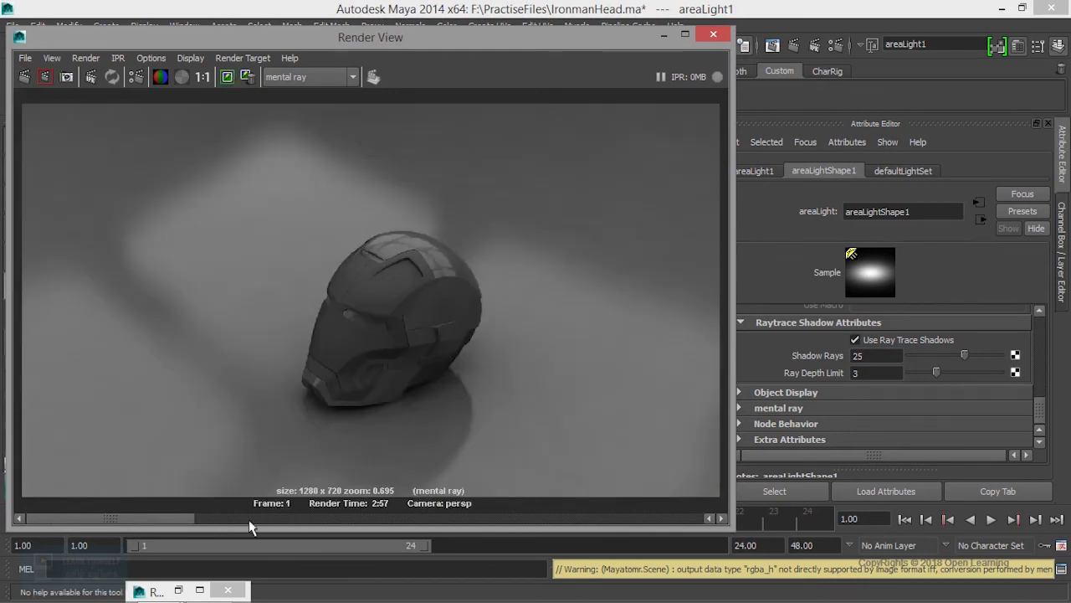
Compare the new render with the kept image, examining the floor shadow's smoothness and the helmet's reflections up close and in full frame
drag(127, 518, 234, 518)
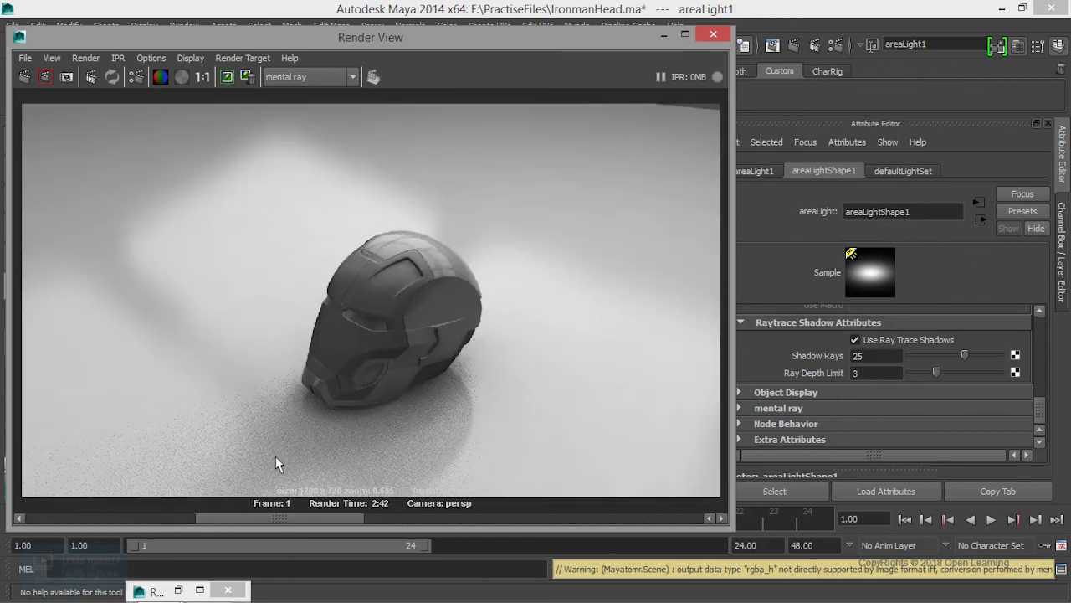
drag(208, 521, 163, 523)
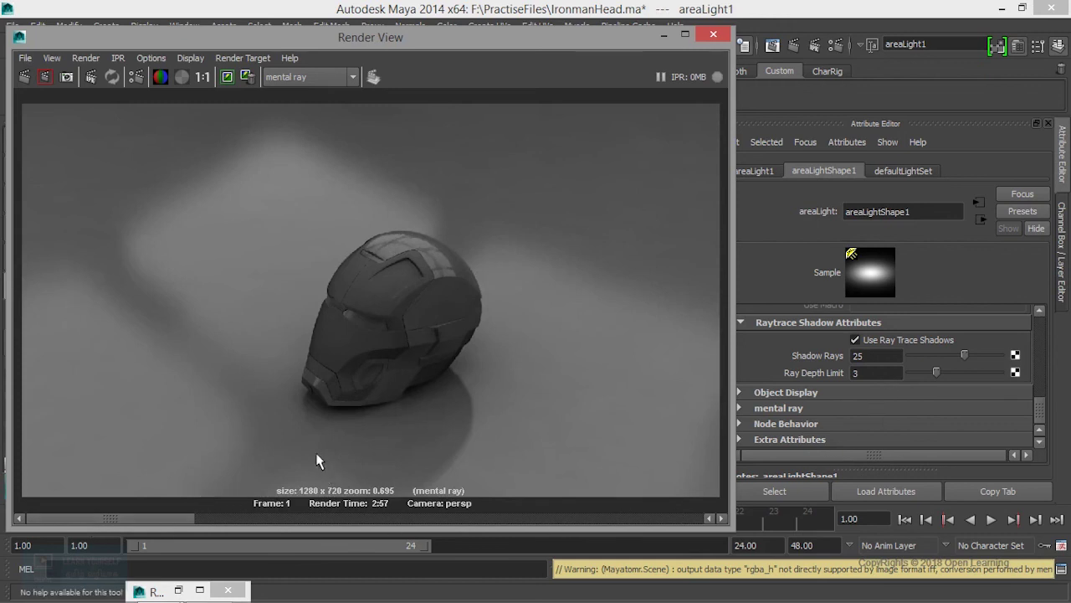
scroll(329, 446, up, 3)
scroll(328, 439, down, 1)
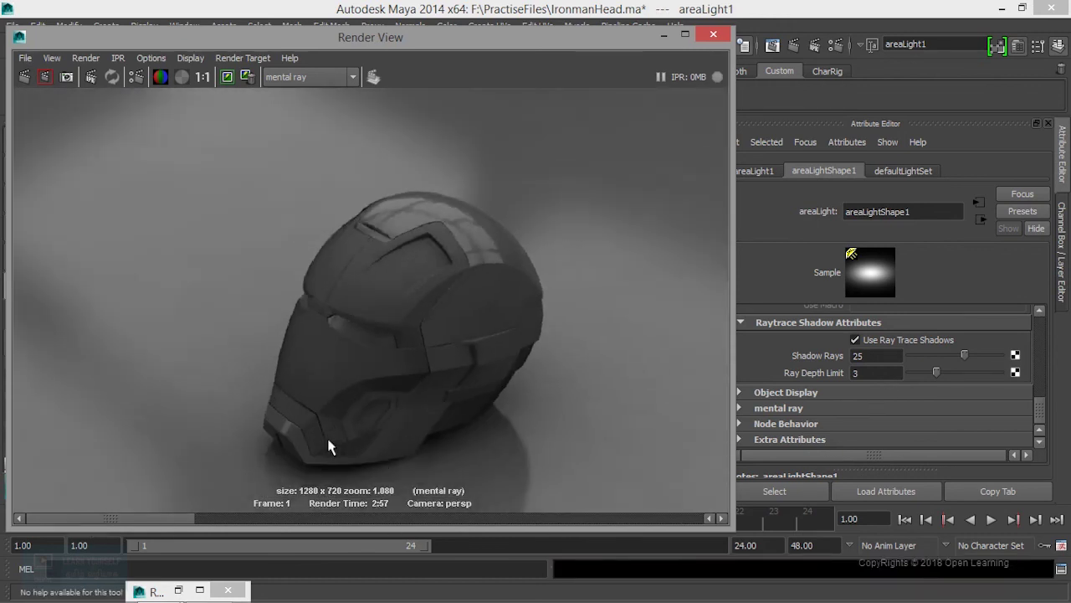
alt+middle_drag(344, 439, 322, 349)
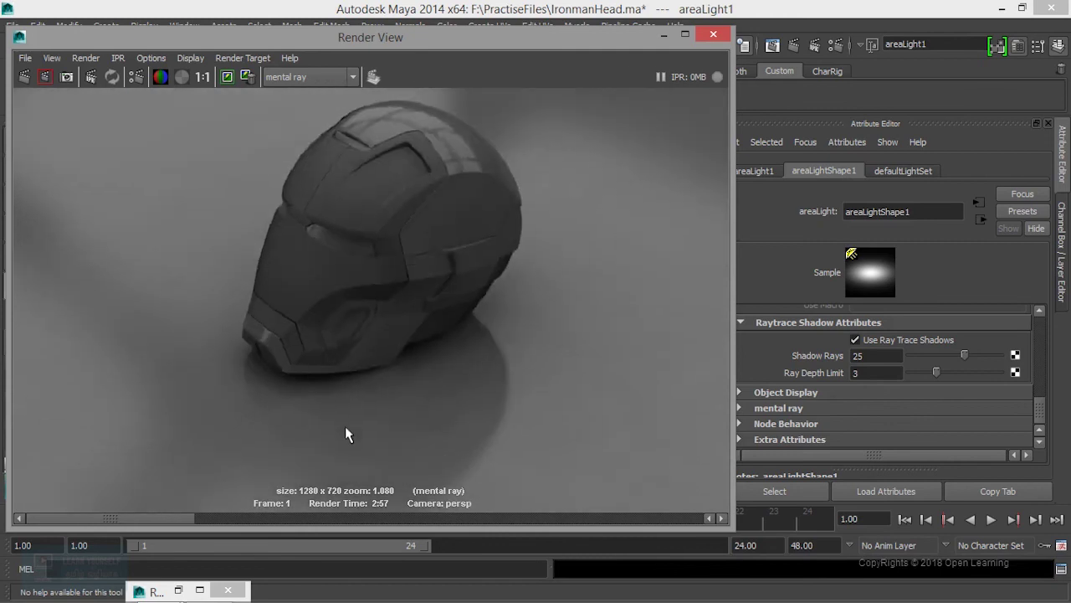
drag(1042, 409, 1039, 320)
scroll(487, 347, down, 3)
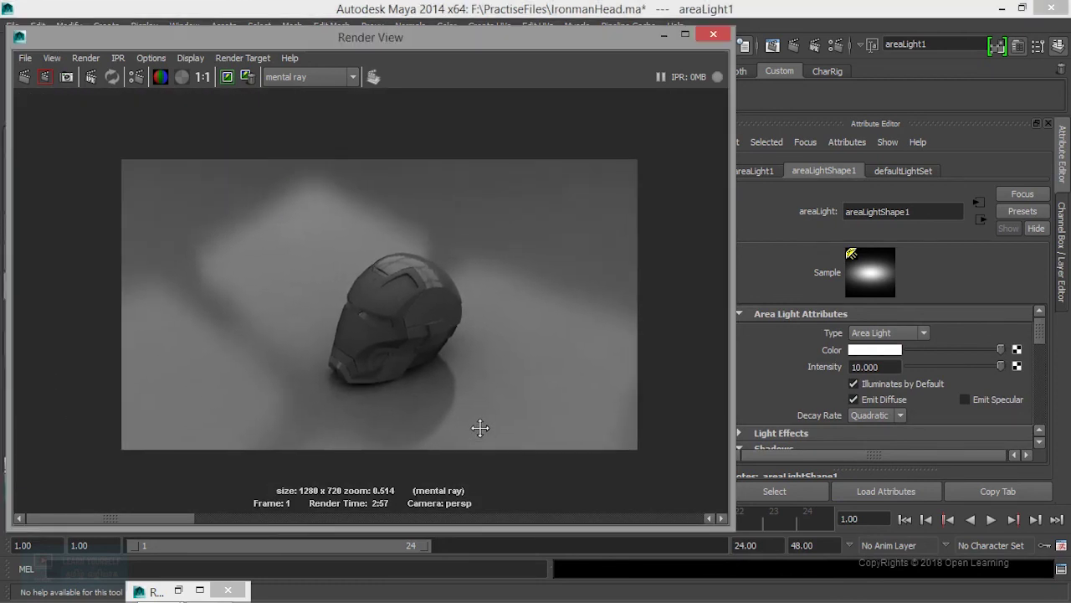
scroll(479, 429, up, 2)
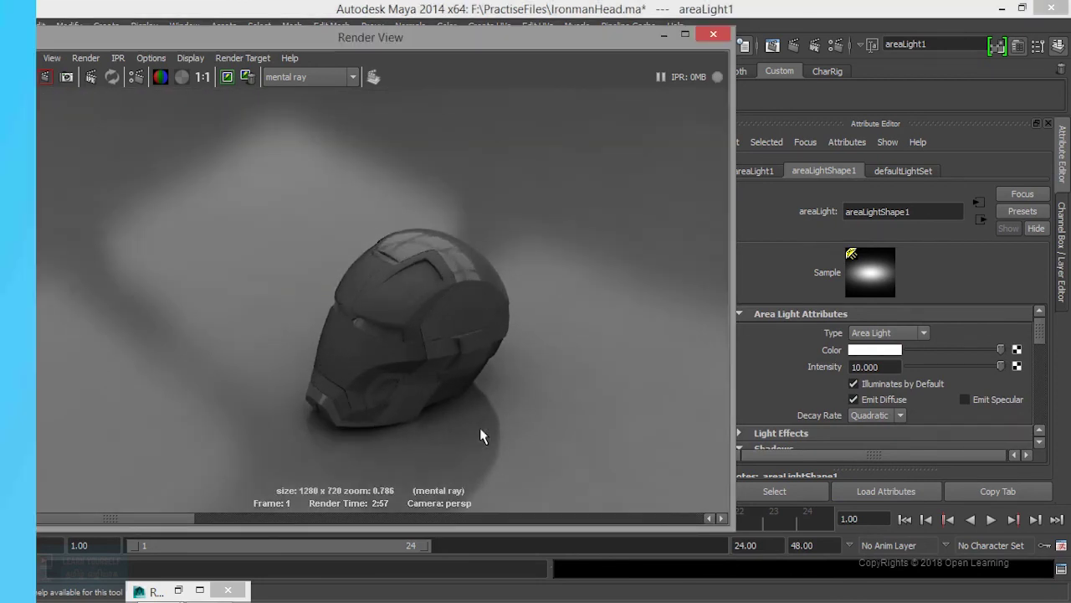